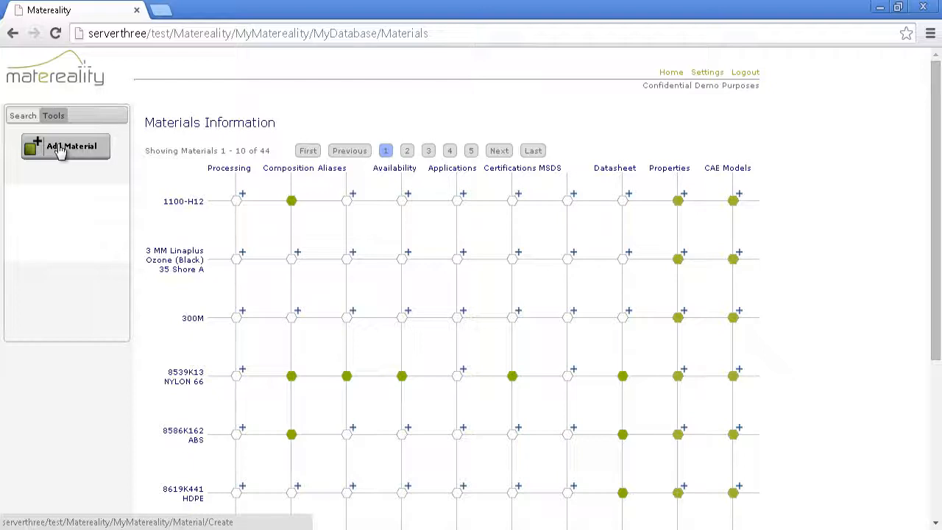
Start defining a new material and name it Santoprene 60 Durometer.
left_click(60, 149)
left_click(295, 131)
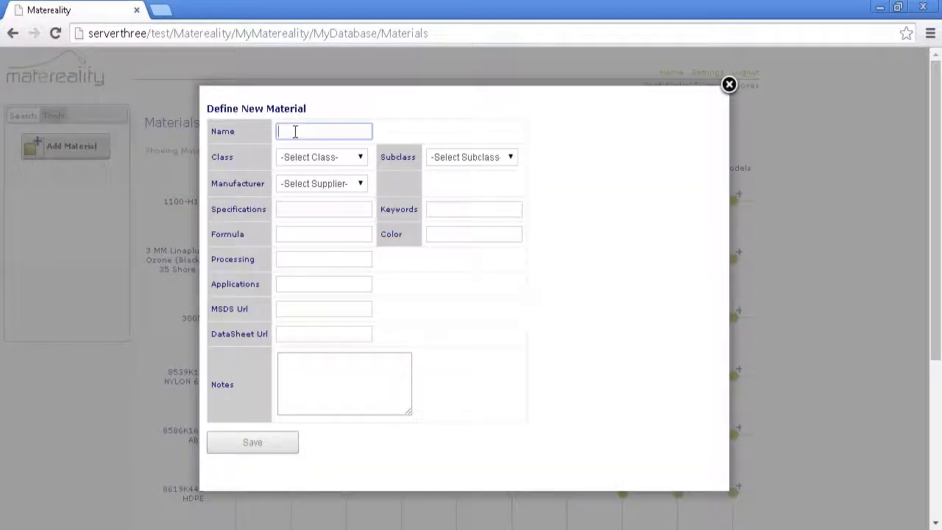
type("Santo")
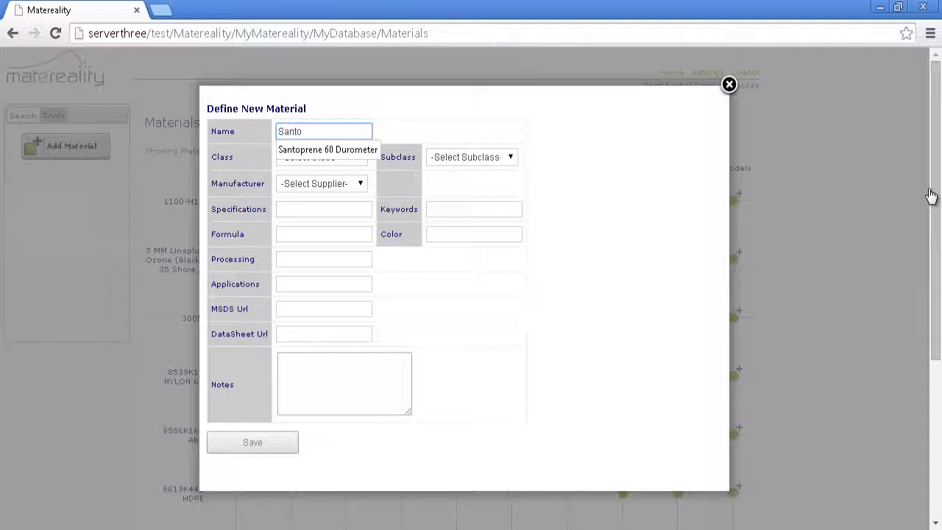
key("Down")
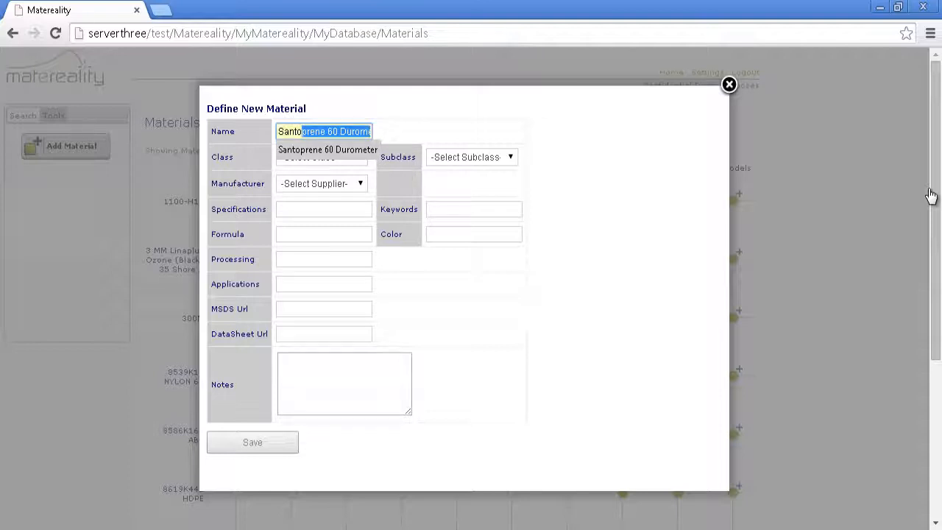
key("Tab")
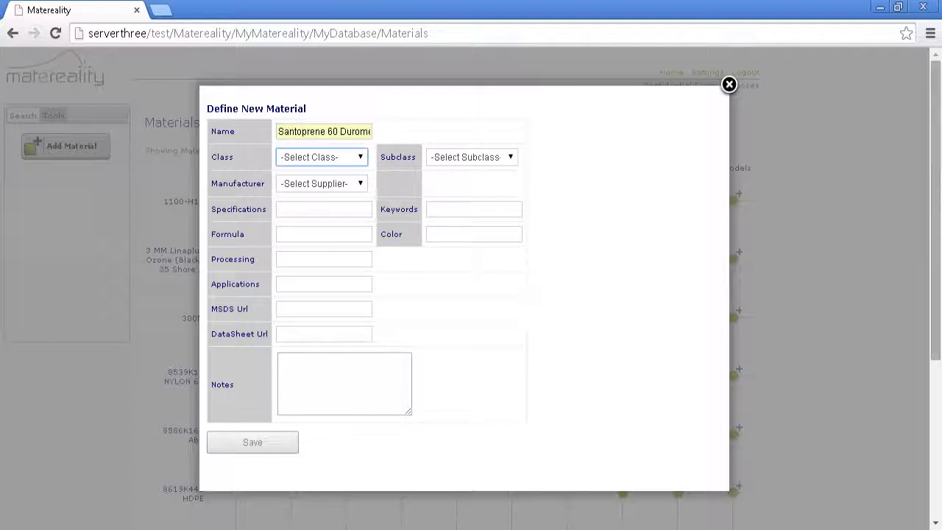
Set the new material's class to Plastic and its subclass to TEO.
left_click(364, 158)
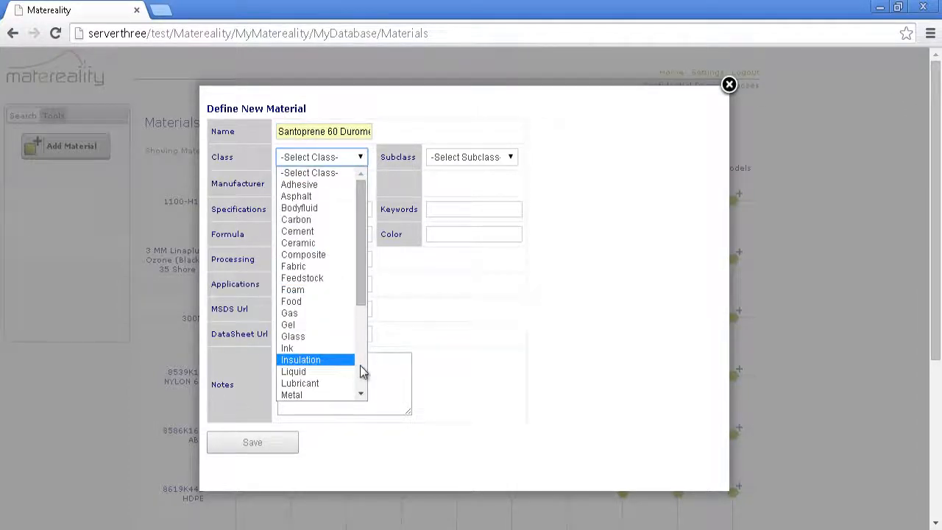
scroll(360, 368, "down", 5)
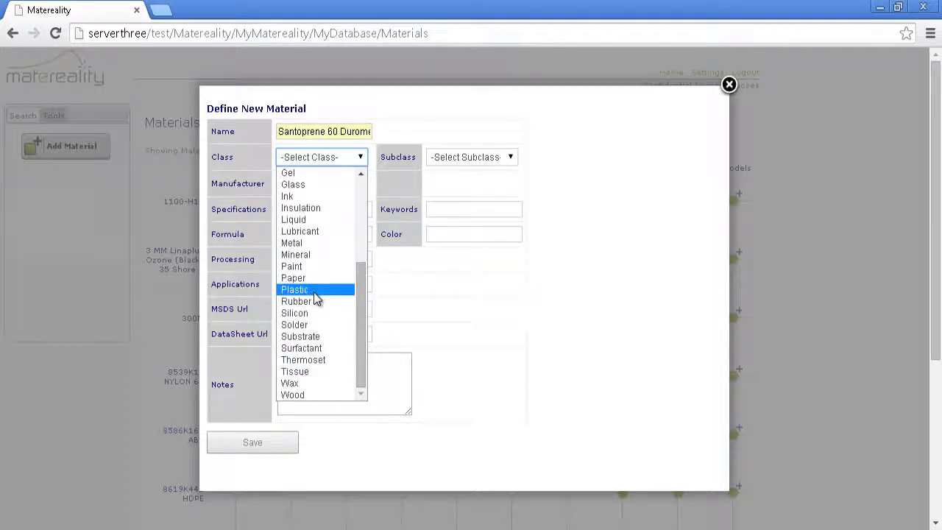
left_click(314, 292)
left_click(487, 159)
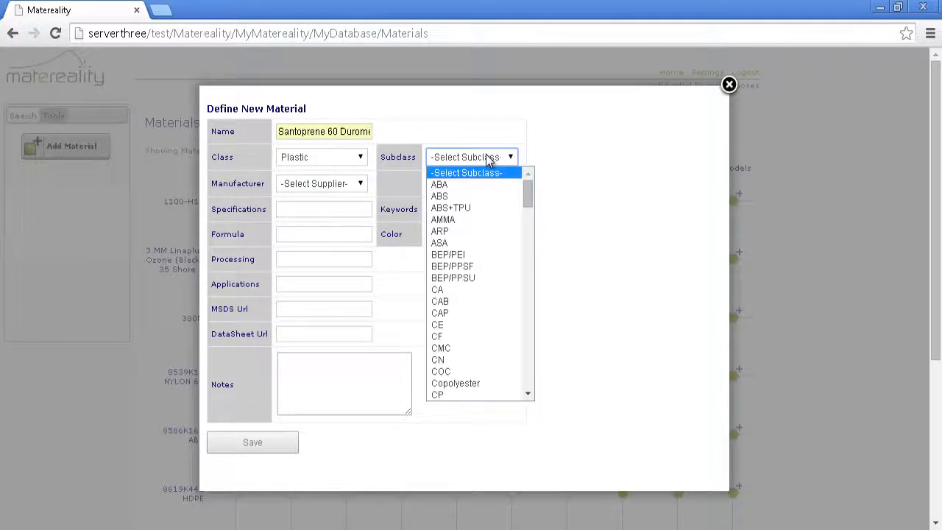
left_click(528, 359)
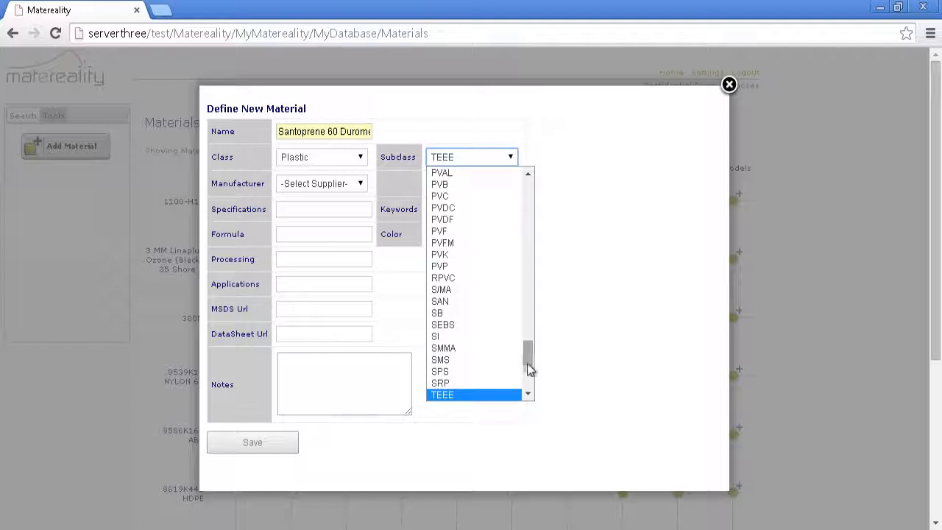
left_click(528, 382)
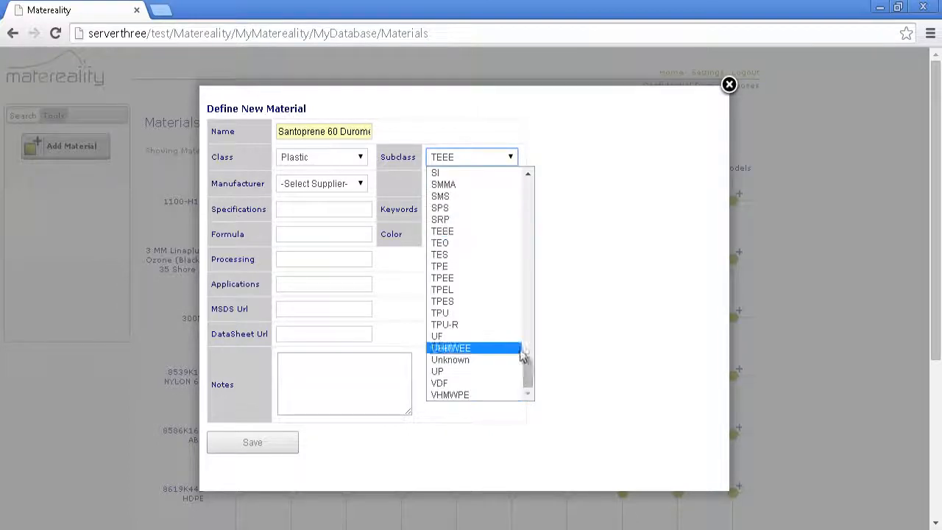
left_click(489, 243)
Set the new material's manufacturer to Exxon Mobil and save the material.
left_click(361, 184)
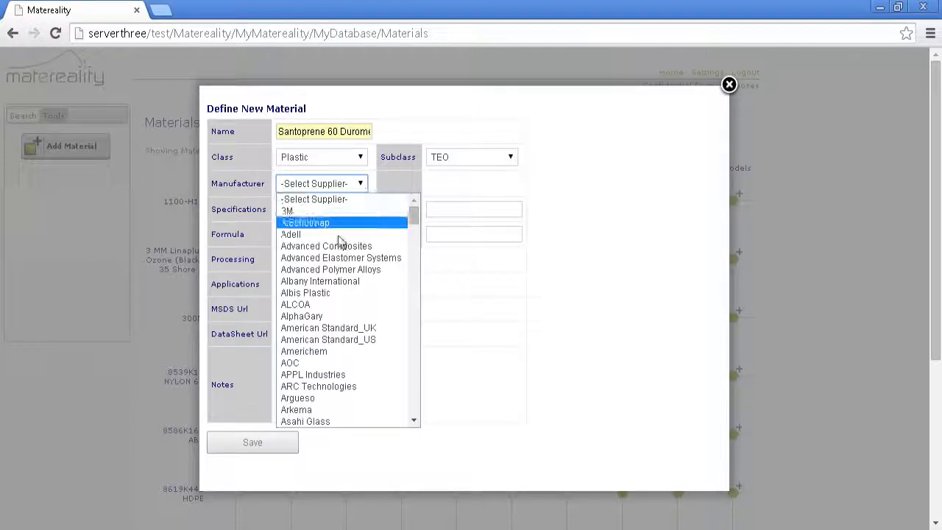
left_click(413, 368)
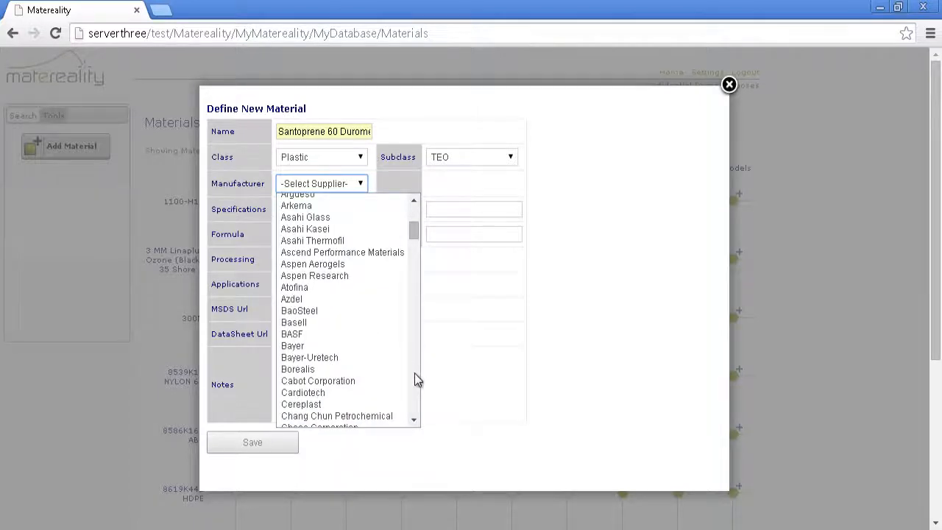
left_click(415, 374)
left_click(414, 374)
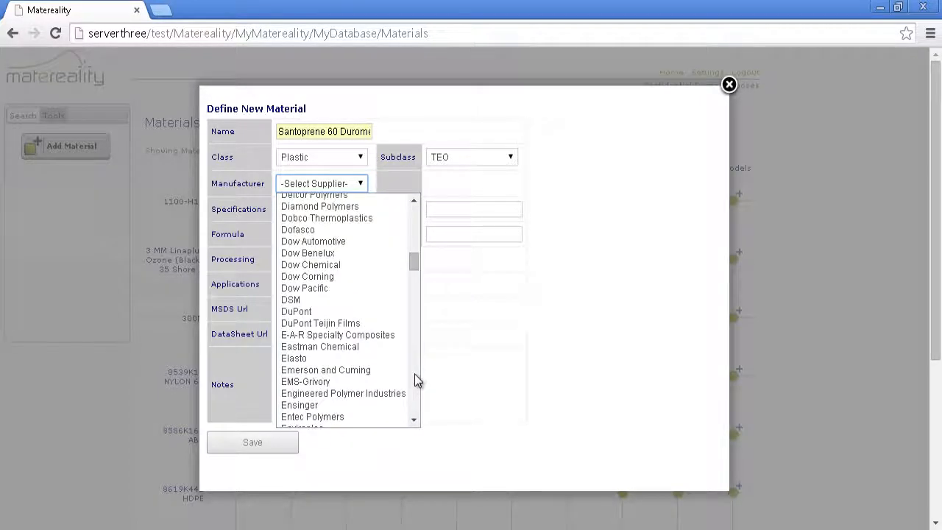
key("e")
left_click(414, 374)
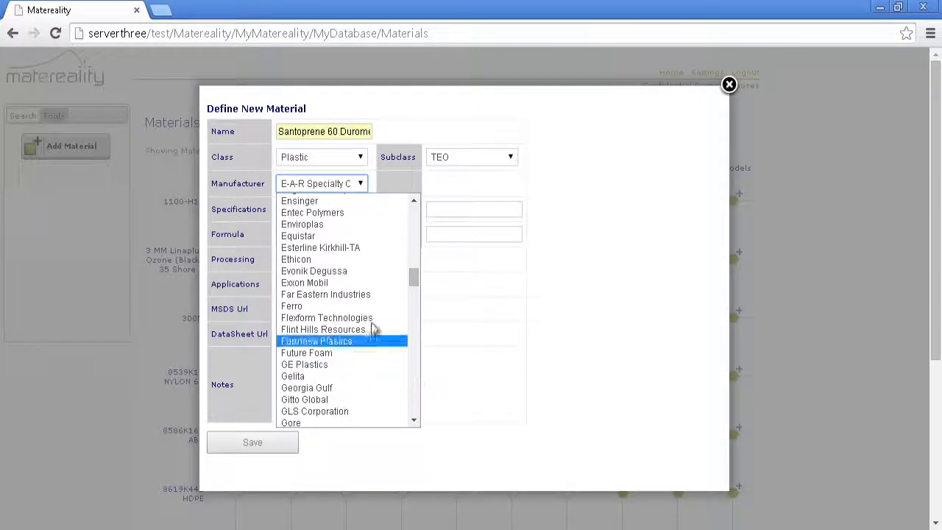
left_click(328, 284)
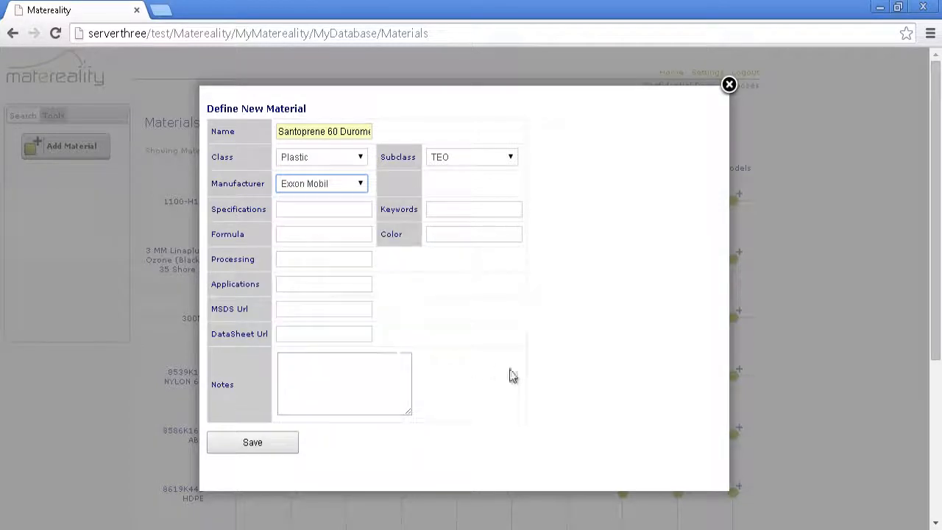
left_click(273, 443)
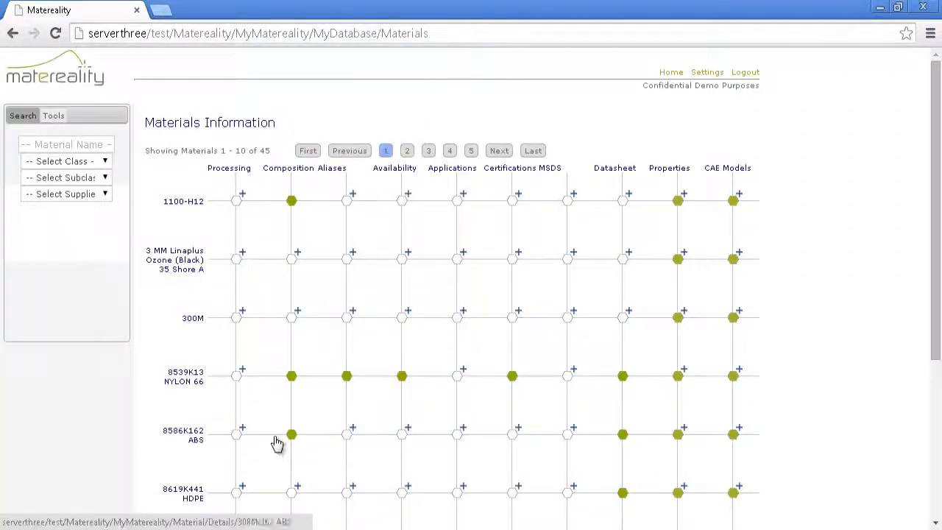
Search the materials database by material name for "santo".
left_click(60, 144)
type("s")
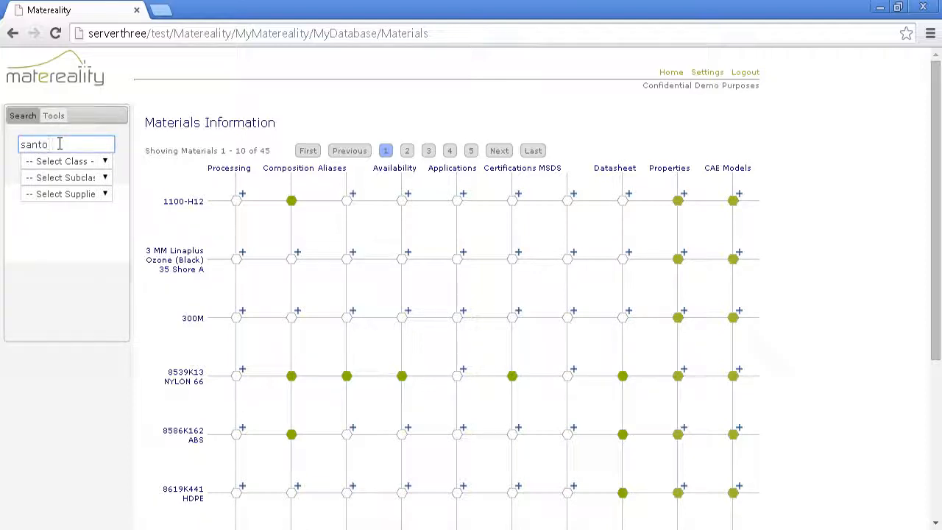
type("anto")
left_click(123, 308)
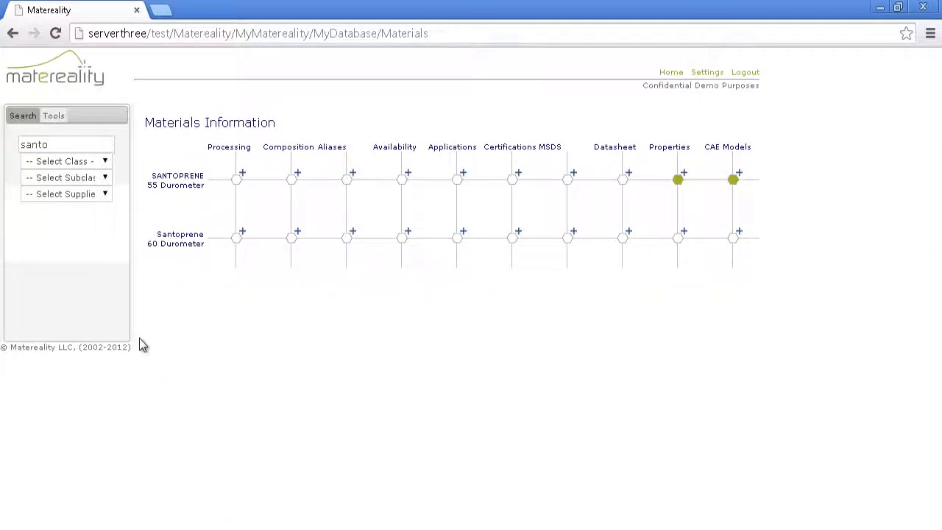
Start loading property data for Santoprene 60 Durometer, choosing Hyperelastic Properties as the property.
left_click(678, 238)
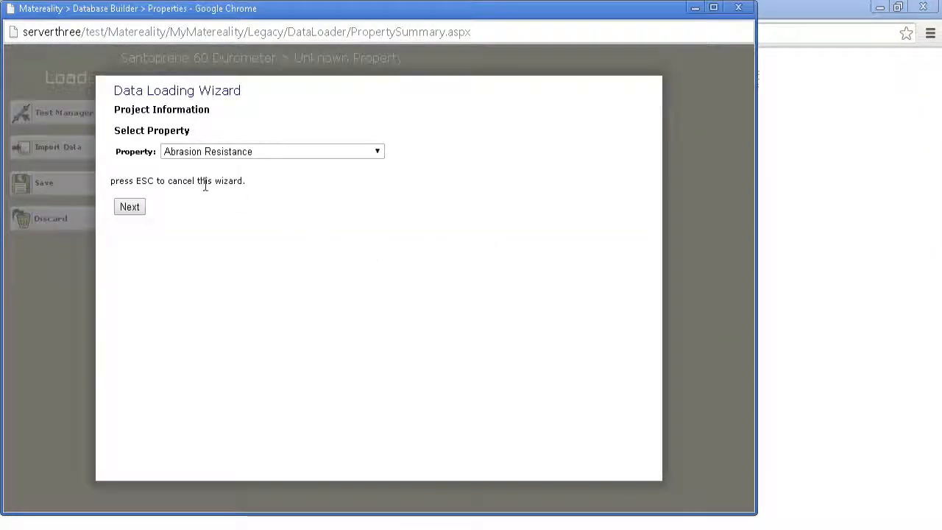
left_click(240, 157)
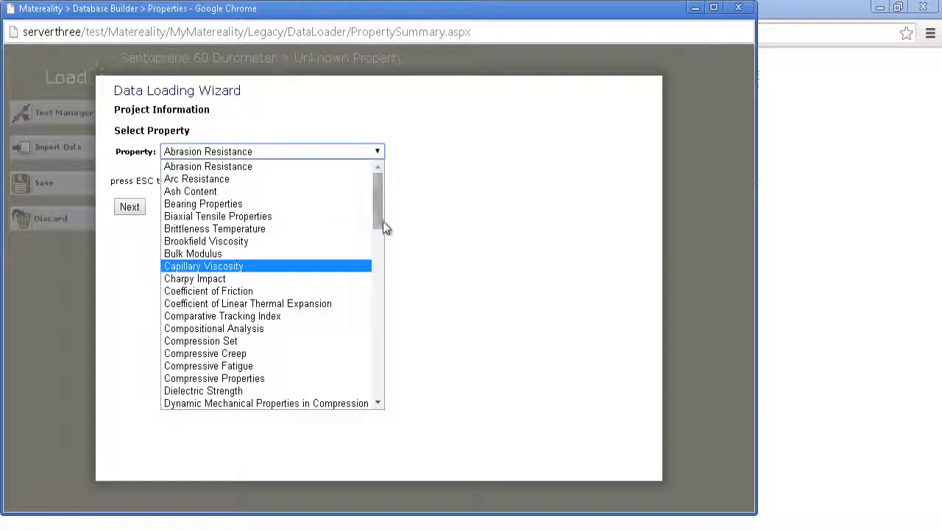
left_click_drag(375, 212, 392, 285)
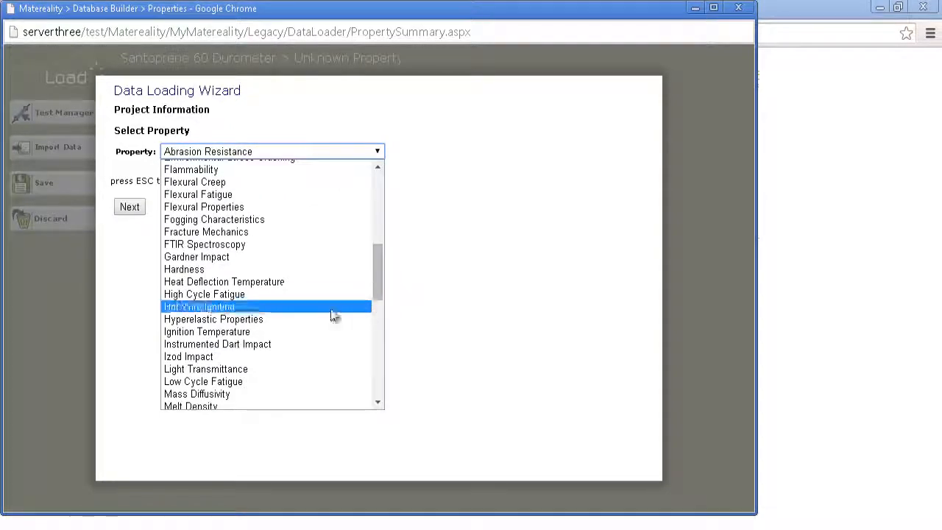
left_click(253, 330)
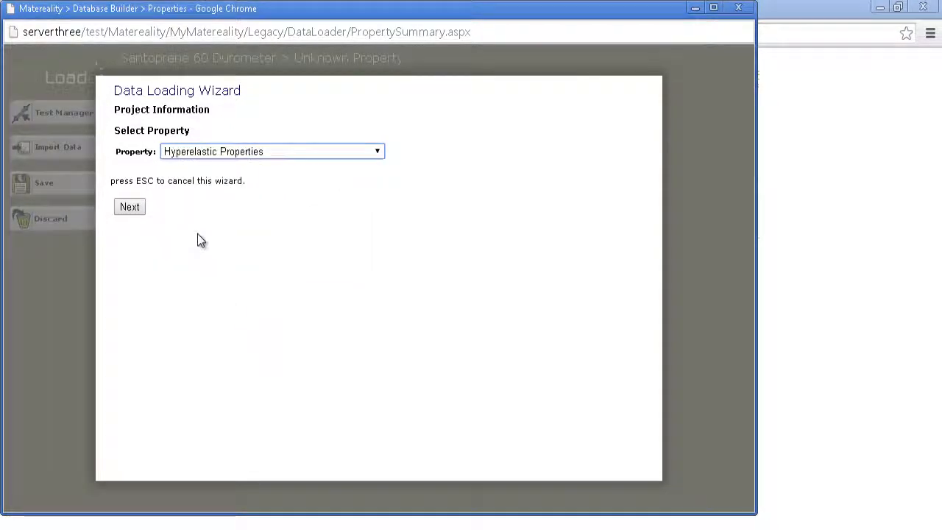
left_click(137, 207)
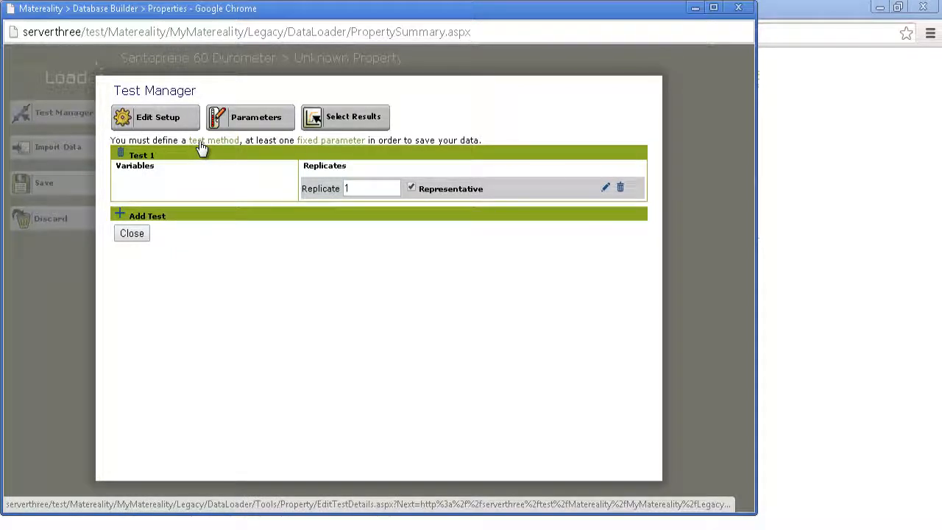
Edit the test setup and set its test method to Unknown Hyper.
left_click(154, 119)
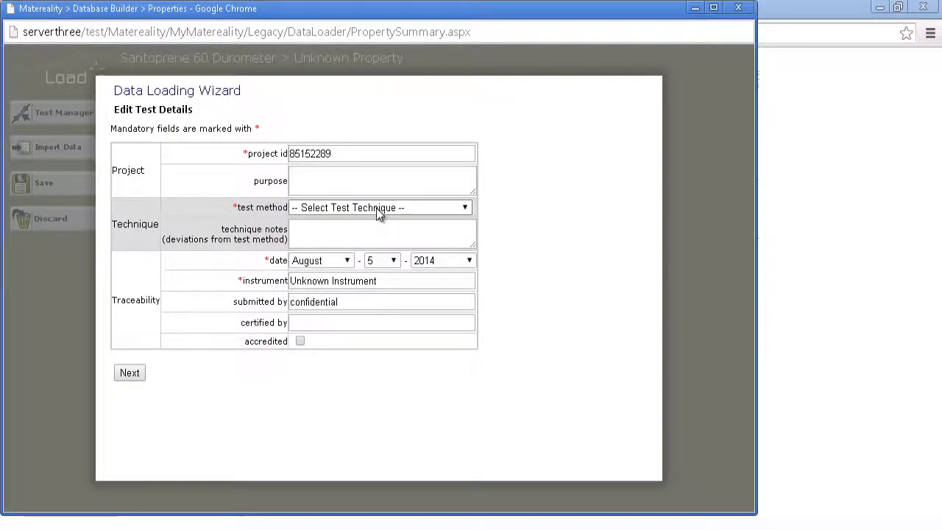
left_click(377, 208)
left_click(316, 274)
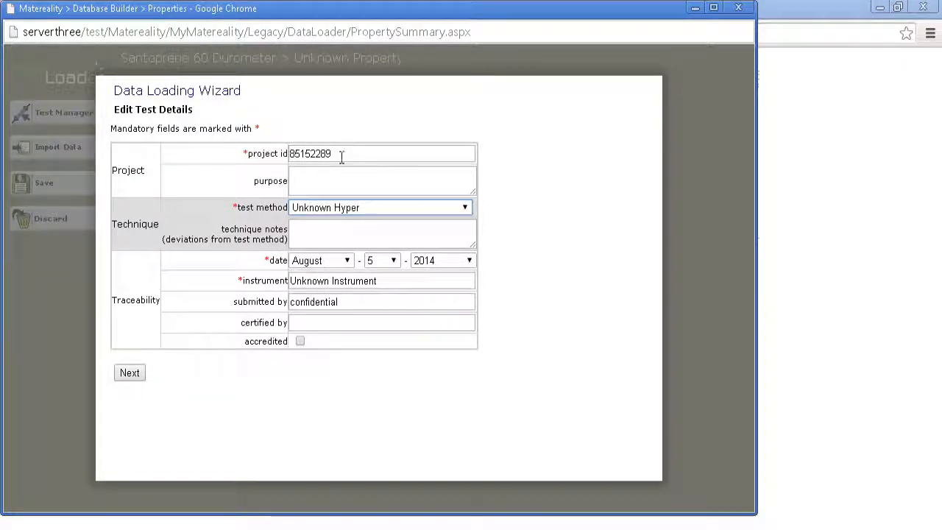
Set the test date to July 7, 2013.
left_click(393, 262)
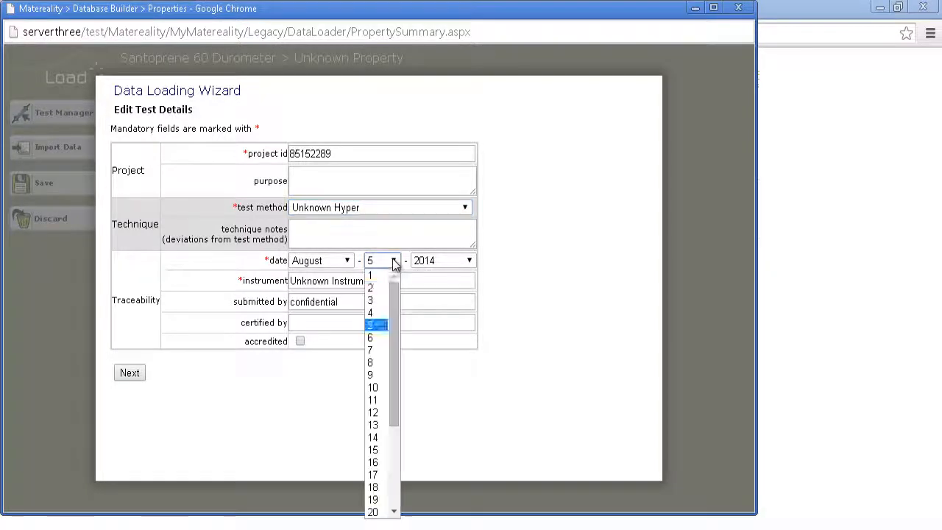
left_click(383, 348)
left_click(347, 262)
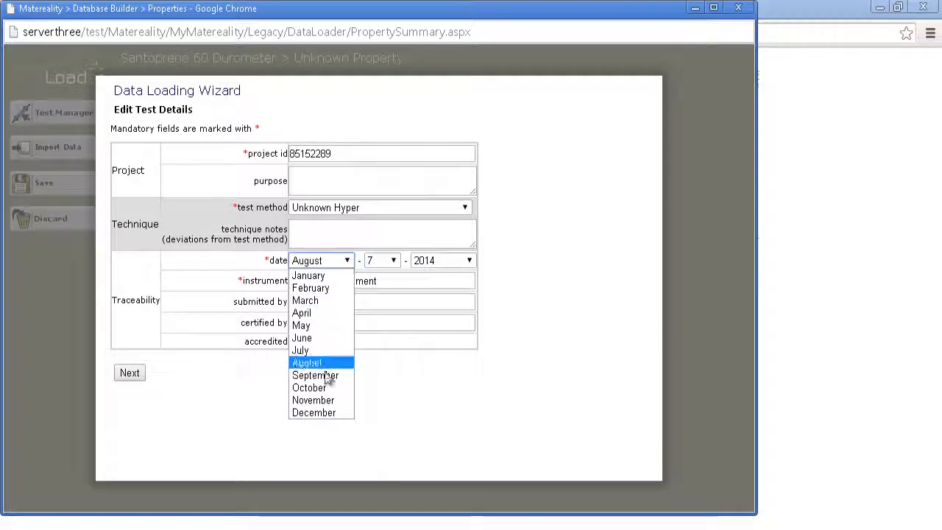
left_click(317, 351)
left_click(439, 267)
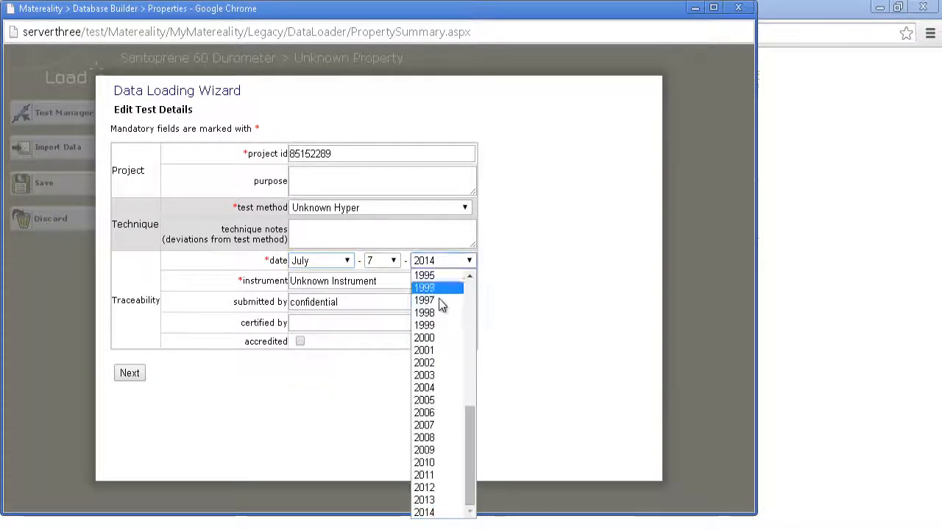
left_click(434, 503)
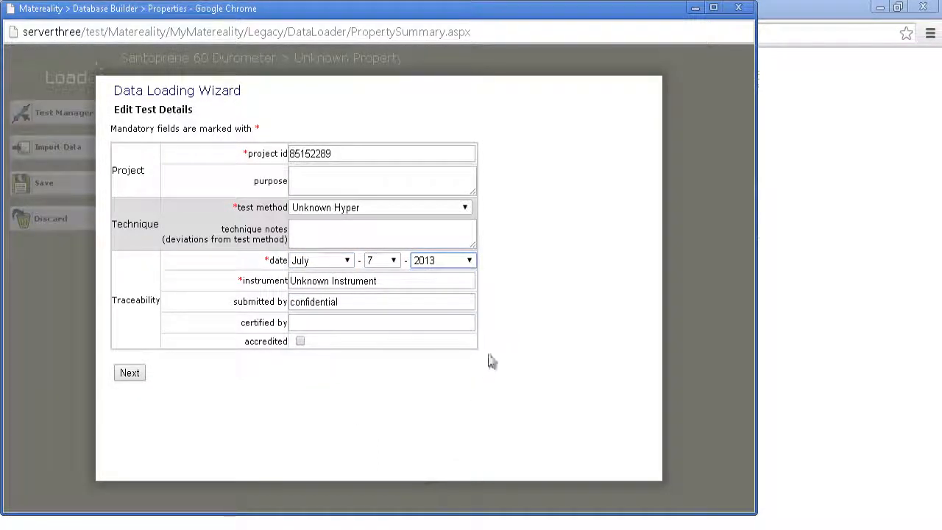
Replace the test's instrument name with Instron and accept the test details.
left_click_drag(389, 283, 236, 272)
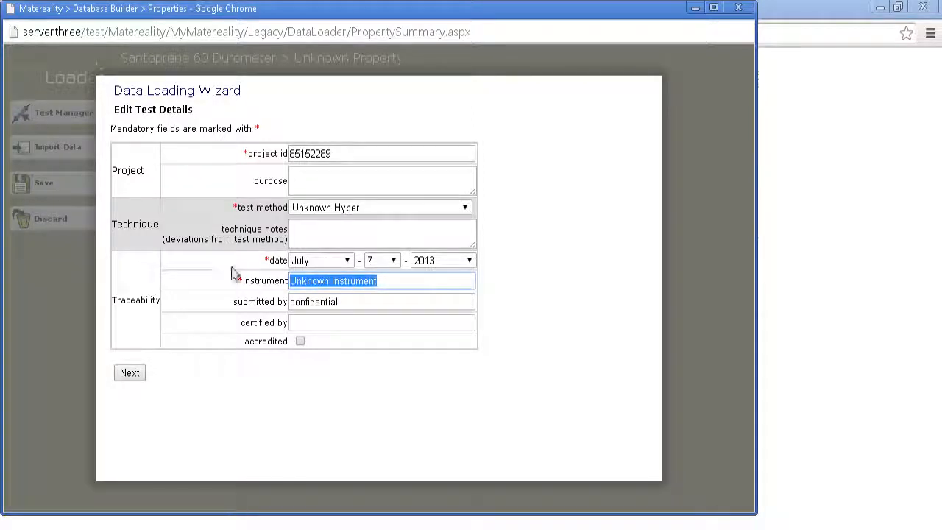
type("Instr")
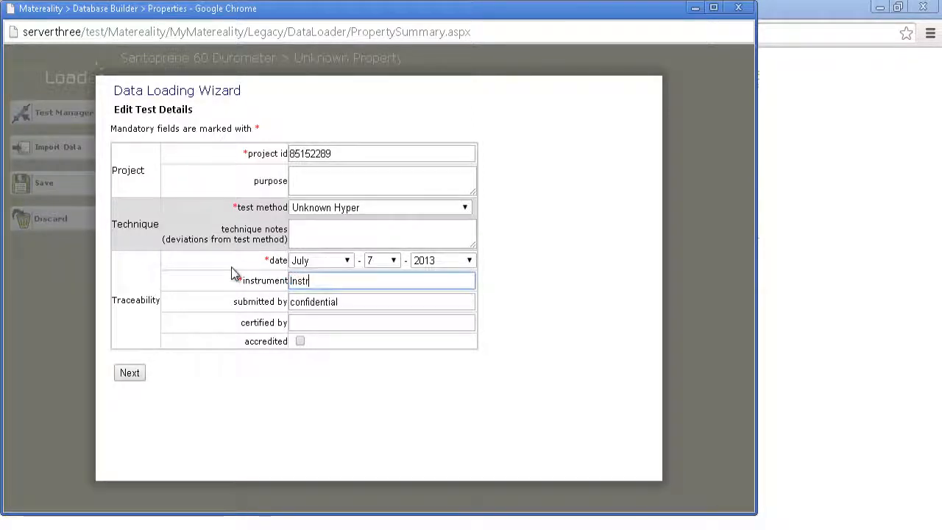
type("on")
left_click(132, 377)
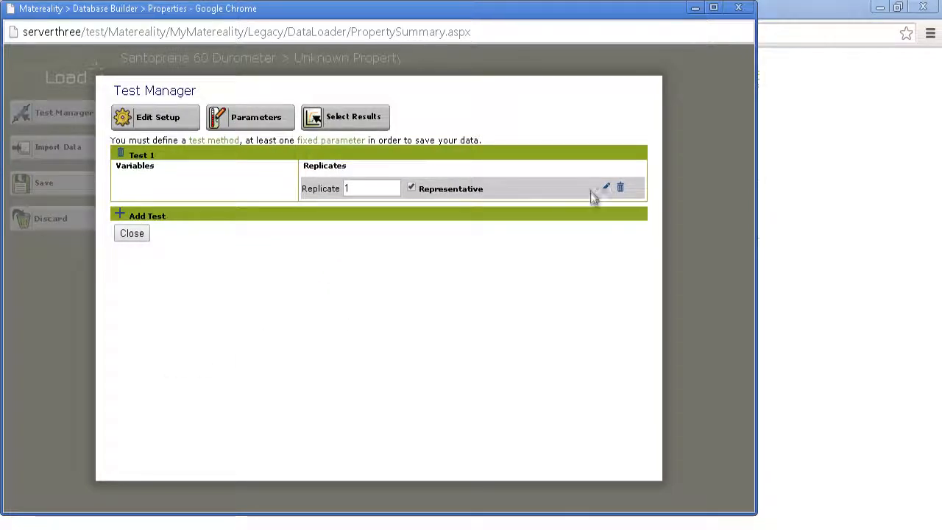
Edit Test 1's replicate, choose Engineering Stress-Strain Curves as the result, and open the curve data for entry.
left_click(606, 190)
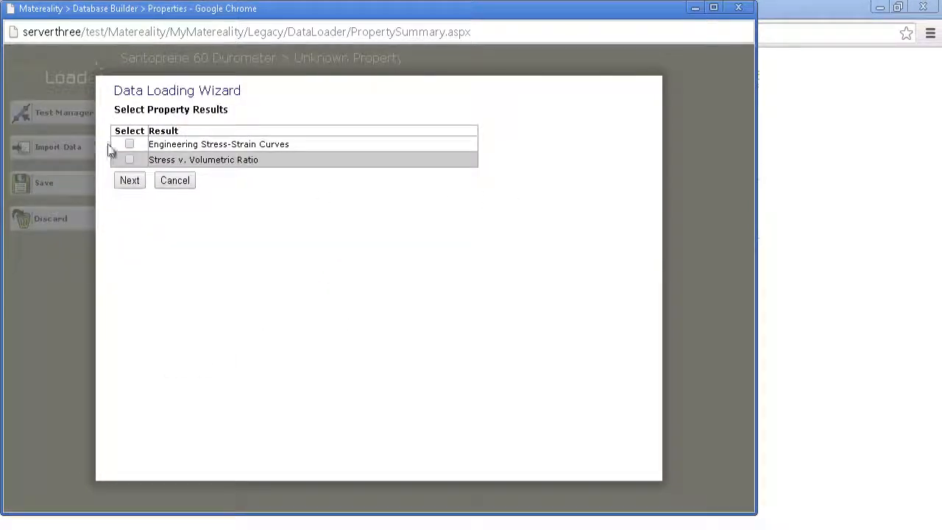
left_click(129, 182)
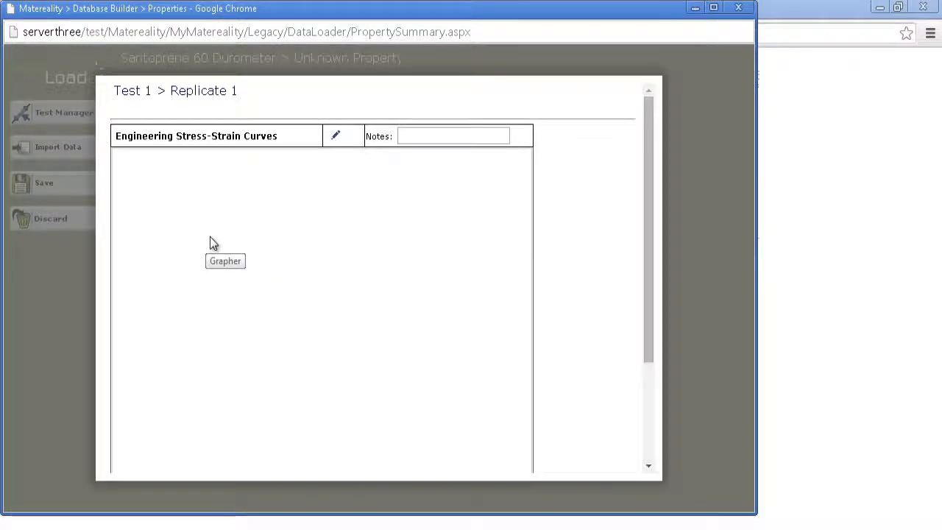
left_click(335, 139)
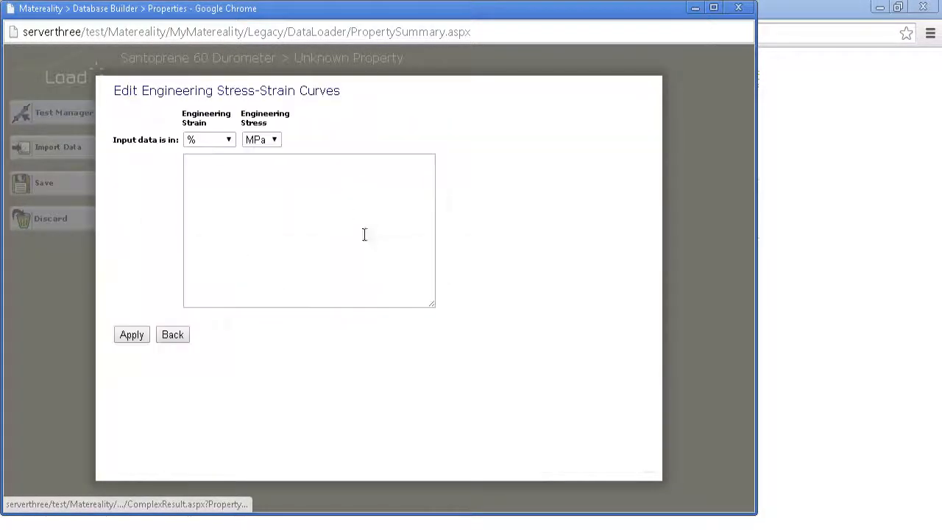
left_click(245, 165)
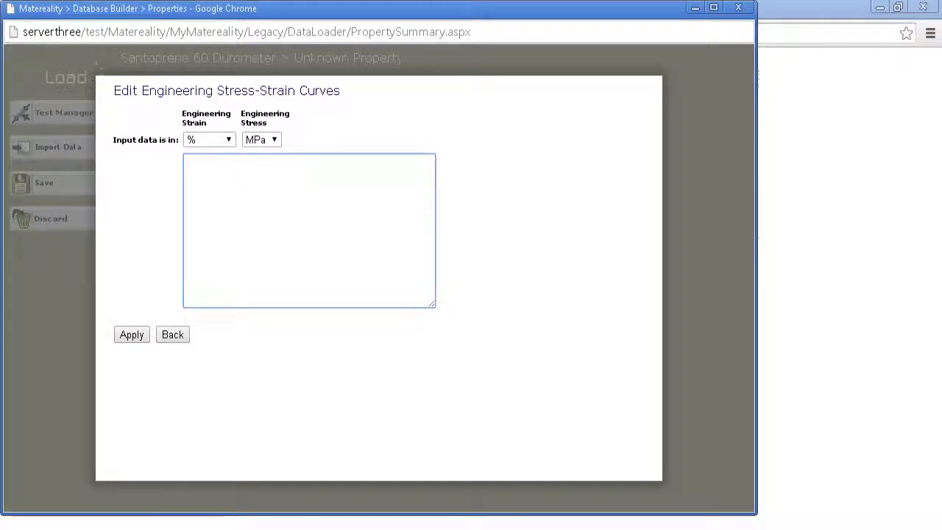
Switch to the Santoprene workbook in Excel and copy all strain and stress values from row 8 down on the Setup 1 sheet.
key("alt+Tab")
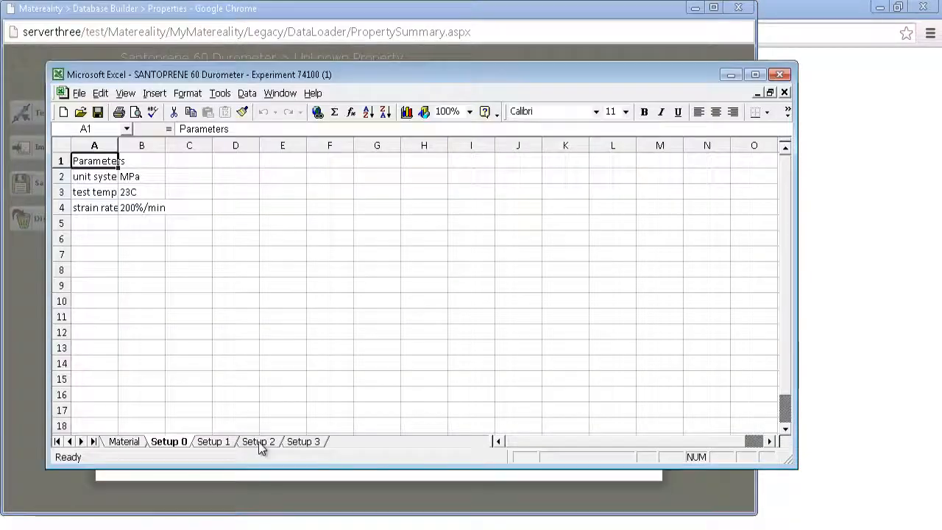
left_click(214, 442)
left_click_drag(89, 270, 138, 273)
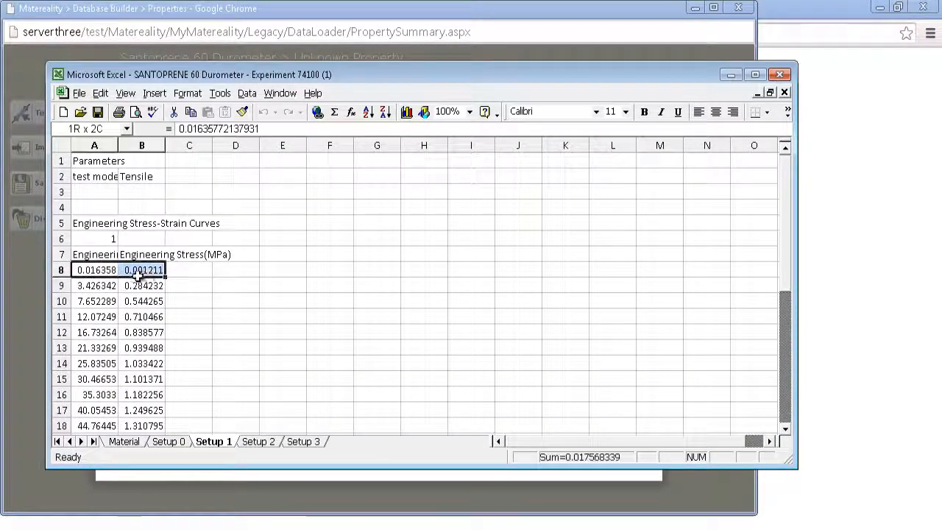
key("ctrl+shift+Down")
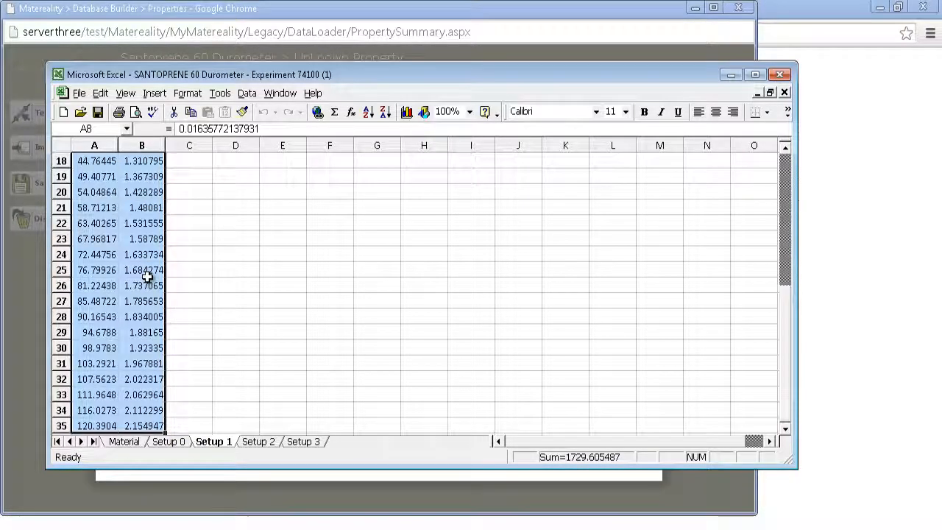
key("ctrl+c")
scroll(181, 270, "up", 1)
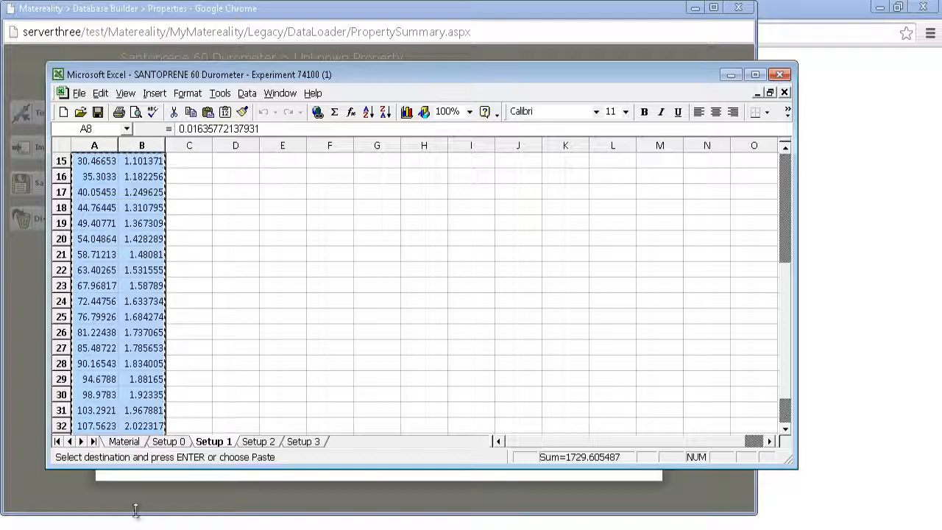
Back in Matereality, paste the copied curve data with strain in % and stress in MPa, and submit the replicate.
left_click(191, 480)
left_click(316, 171)
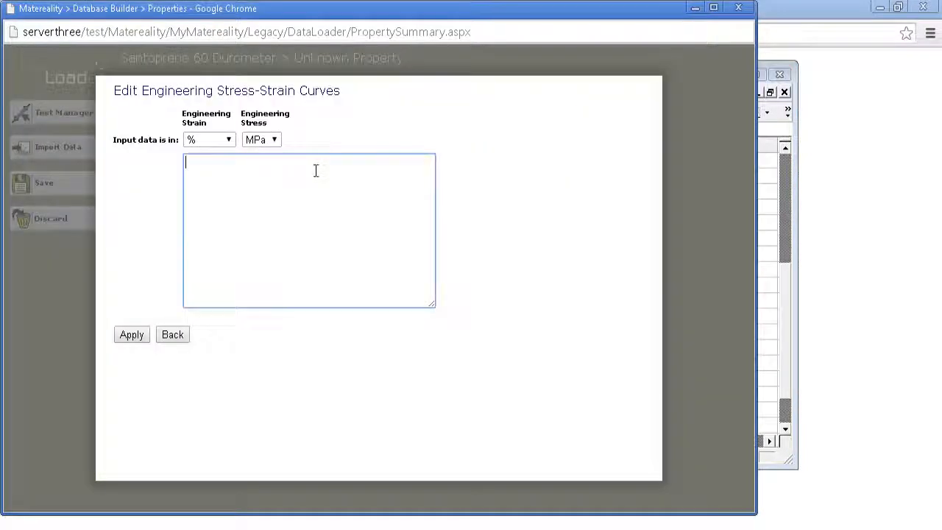
key("ctrl+v")
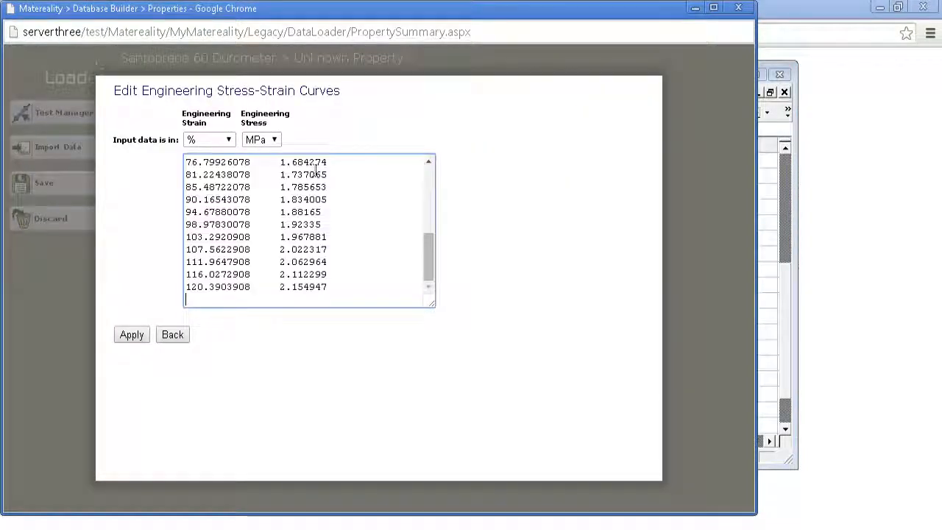
left_click(229, 137)
left_click(229, 137)
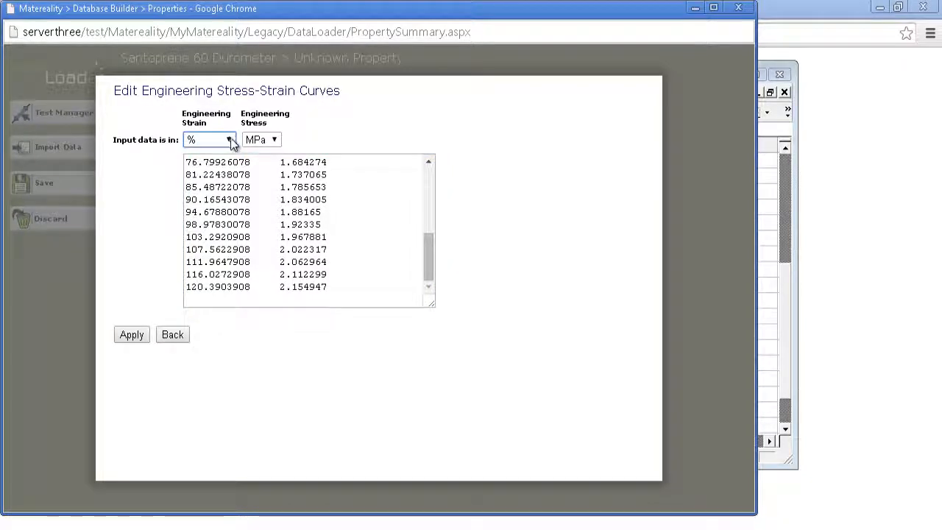
left_click(275, 142)
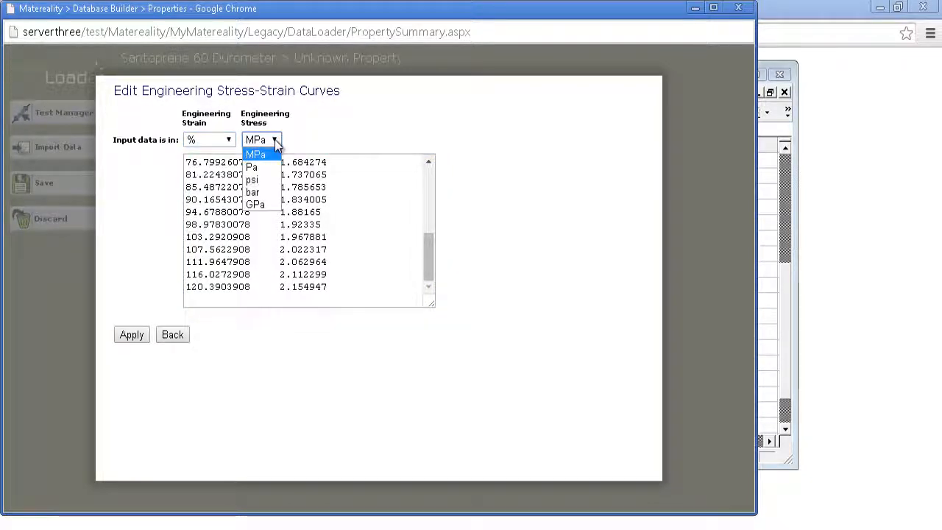
left_click(275, 139)
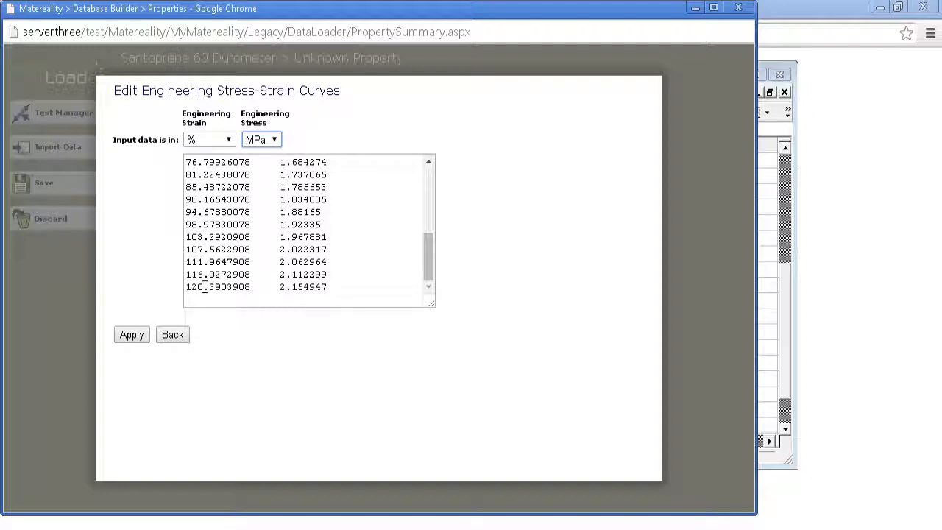
left_click(131, 335)
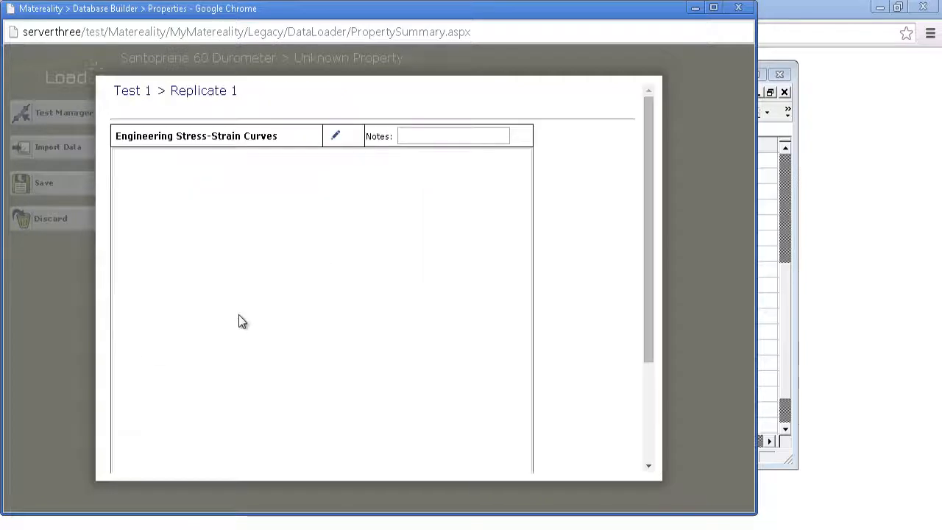
scroll(612, 375, "down", 3)
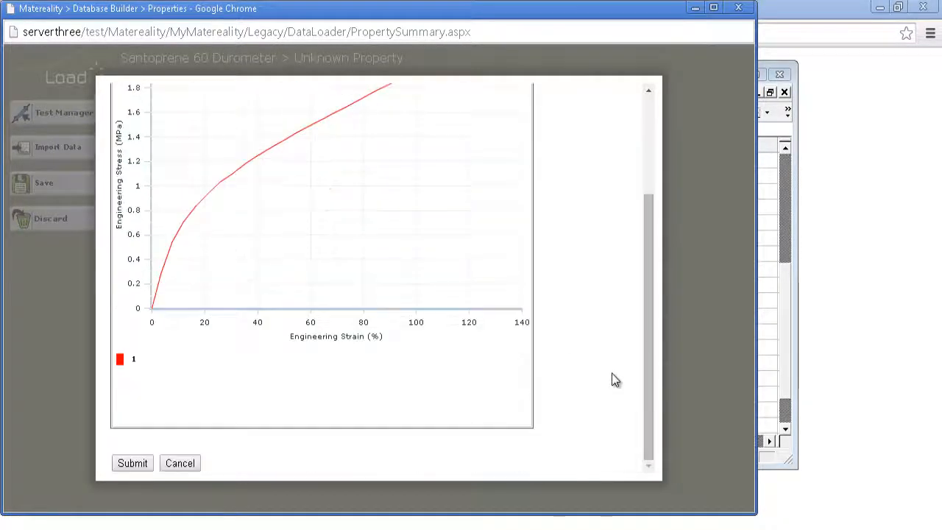
left_click(138, 462)
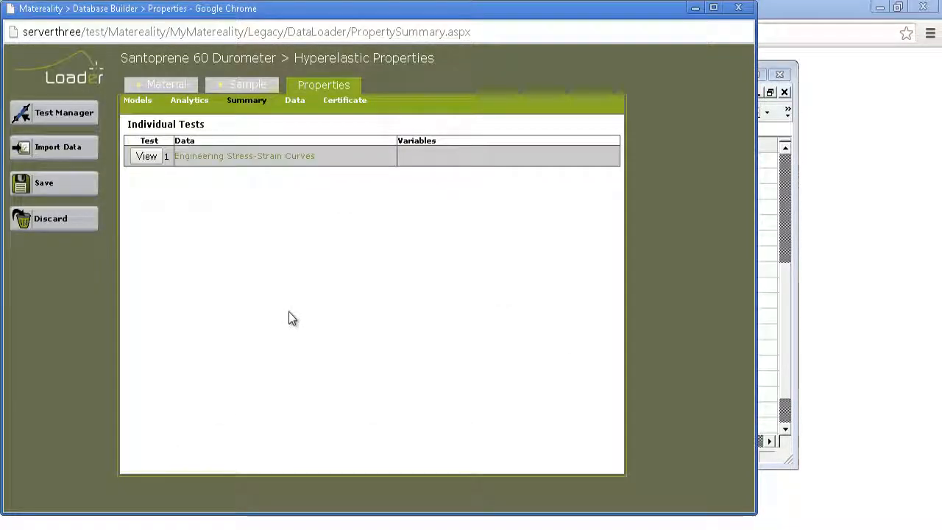
Add a second test, declaring test mode as a variable and setting the test temperature to 23 C.
left_click(50, 118)
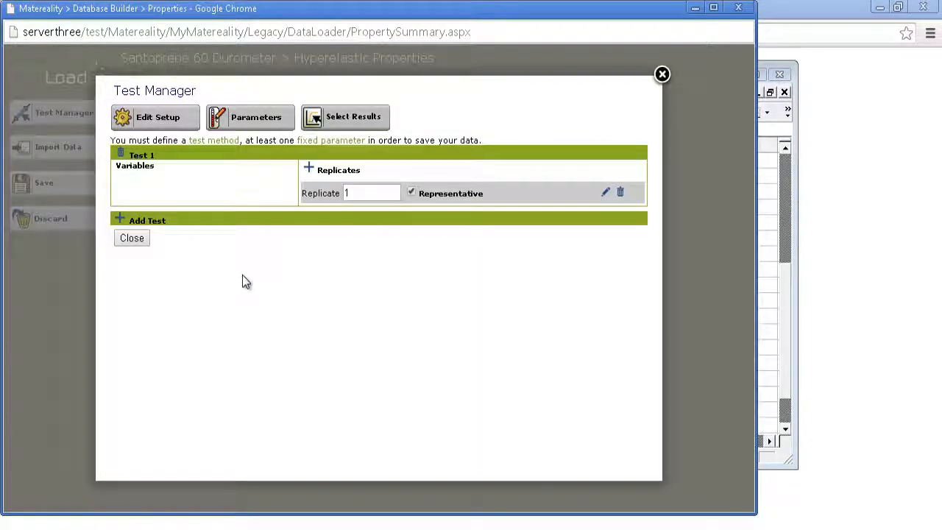
left_click(122, 221)
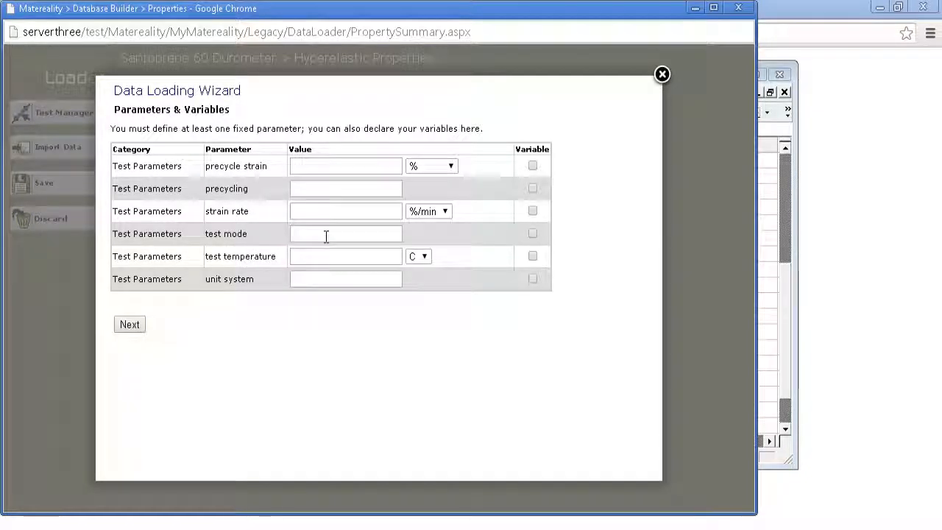
left_click(532, 234)
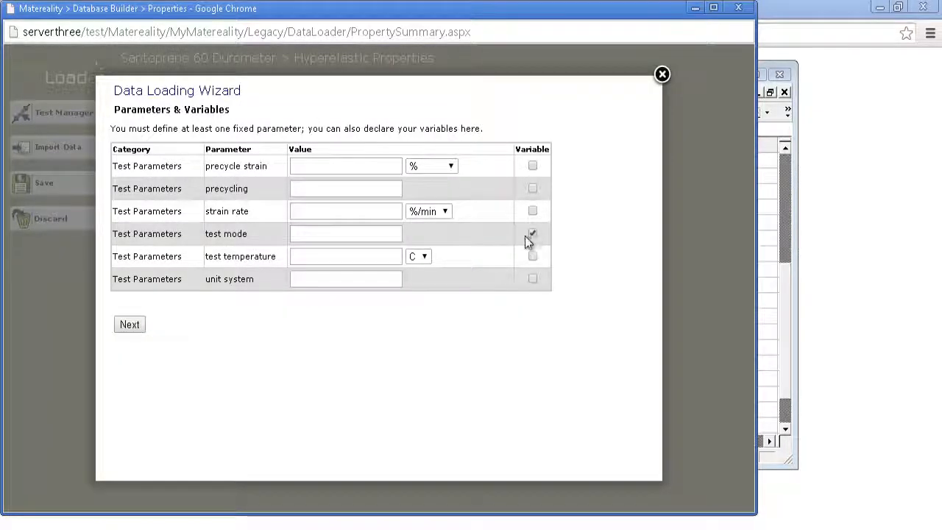
left_click(350, 253)
type("23")
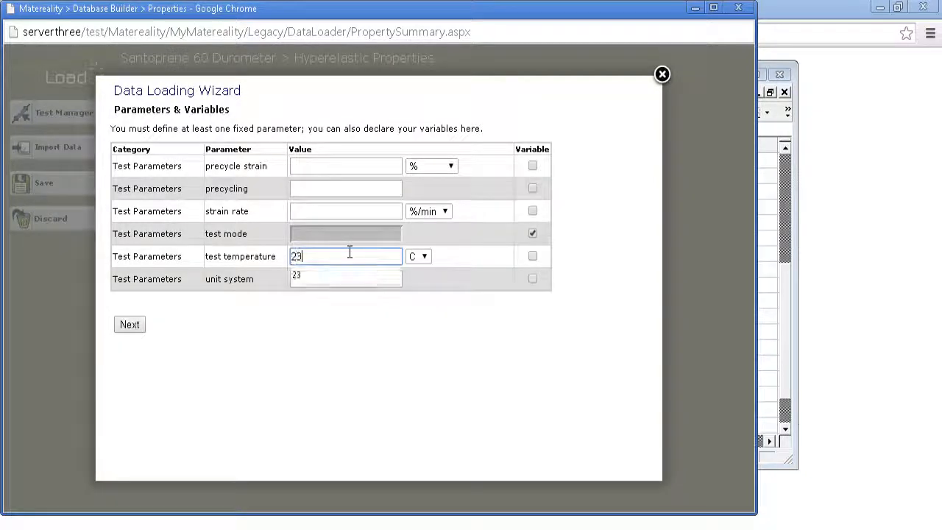
Look up the strain rate on the workbook's Setup 0 sheet, enter 200 %/min, and accept the parameters.
left_click(368, 211)
key("alt+Tab")
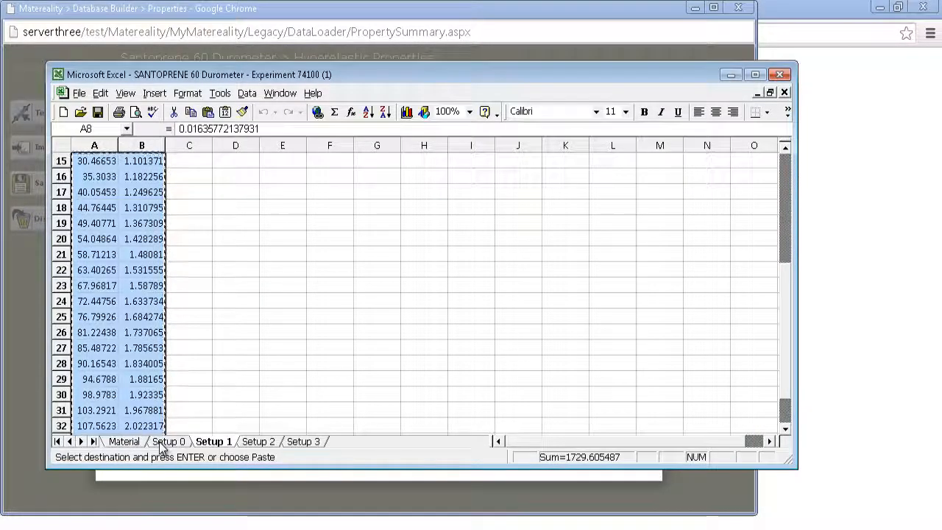
left_click(162, 446)
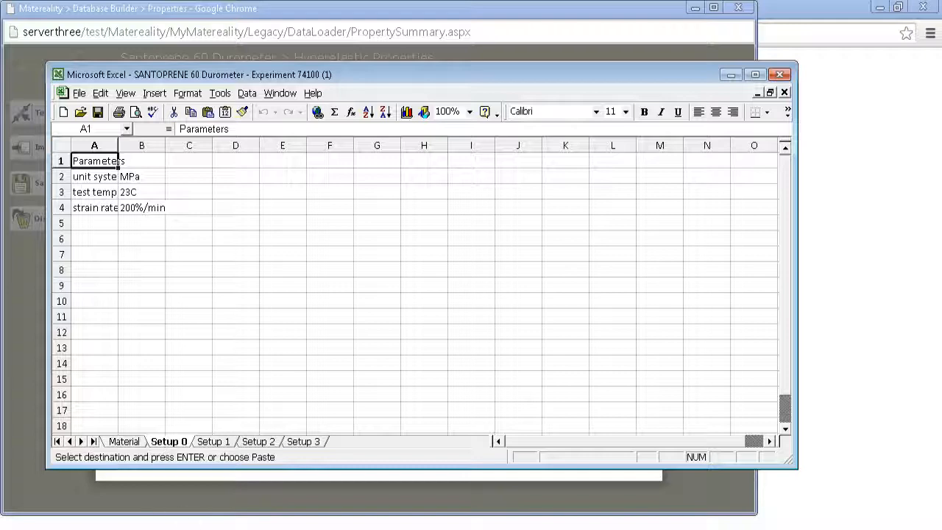
key("alt+Tab")
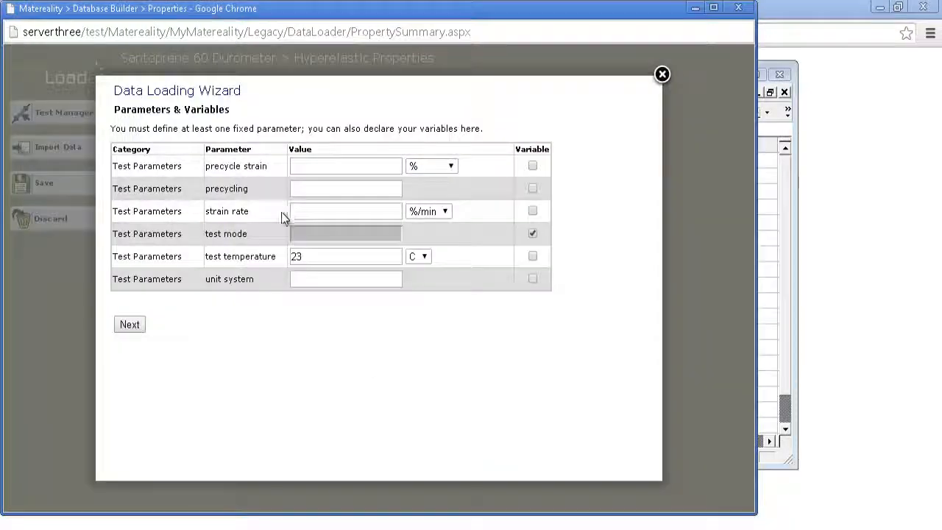
left_click(365, 211)
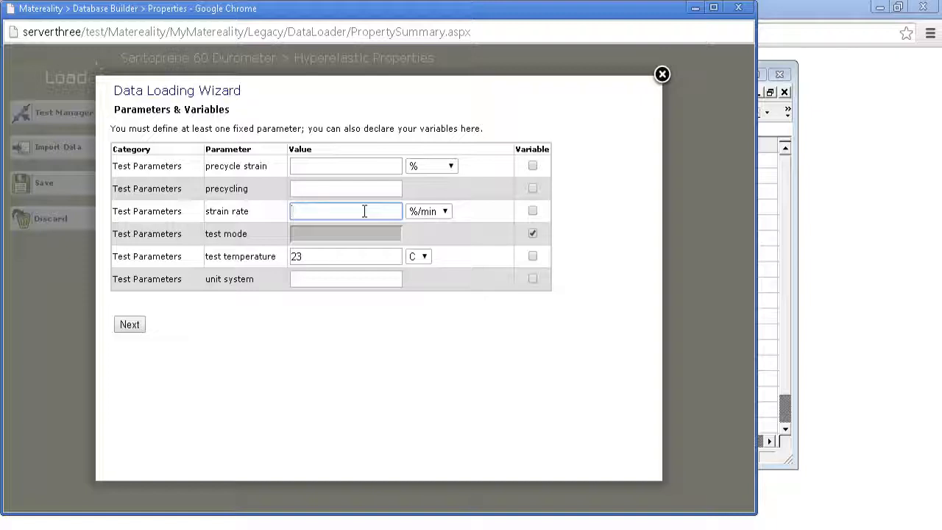
type("200")
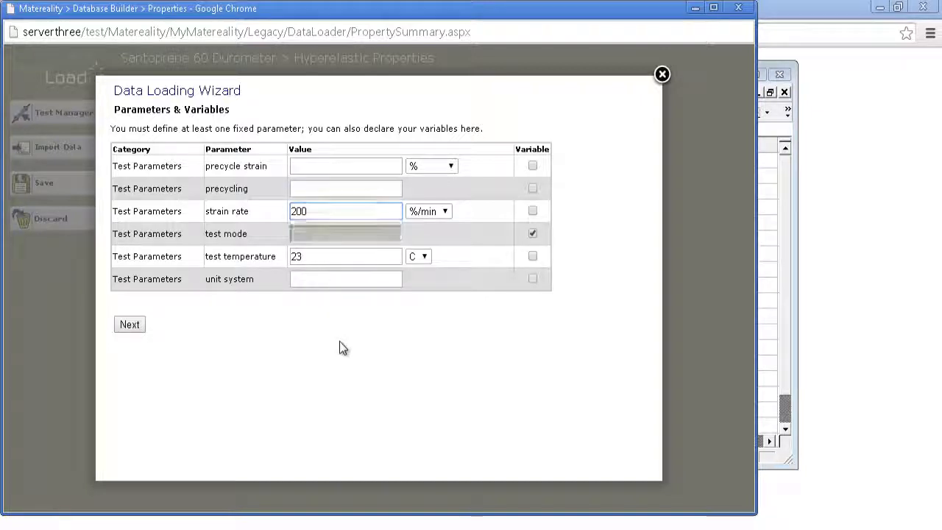
left_click(339, 343)
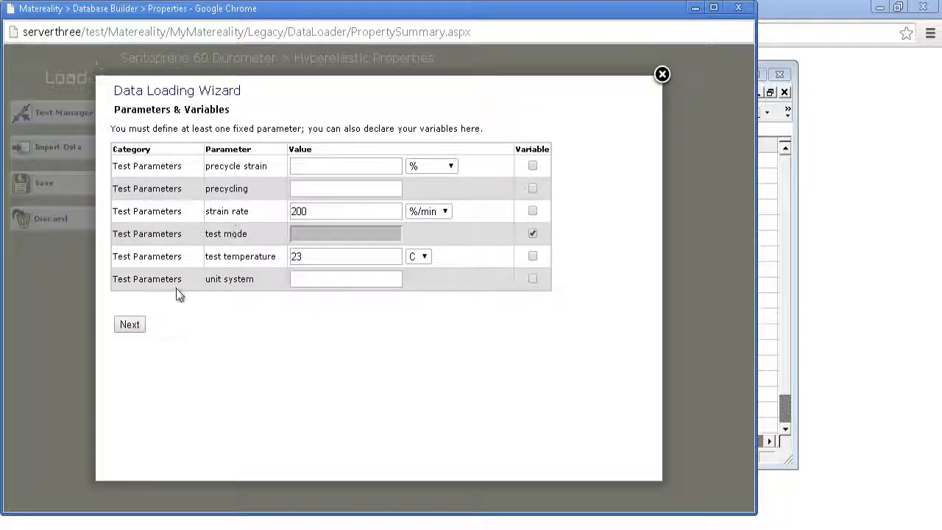
left_click(125, 324)
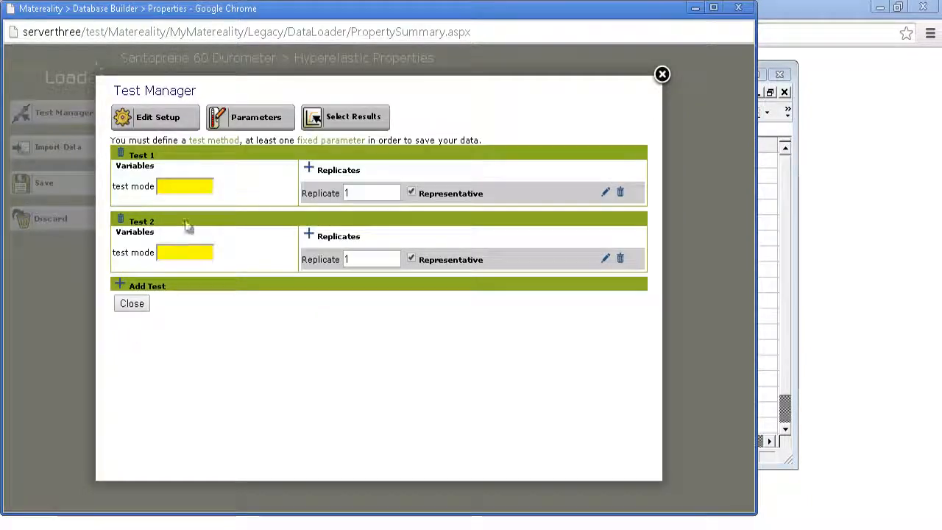
Switch to the Excel workbook and copy the test mode value Tensile from cell B2 of the Setup 1 sheet.
left_click(183, 188)
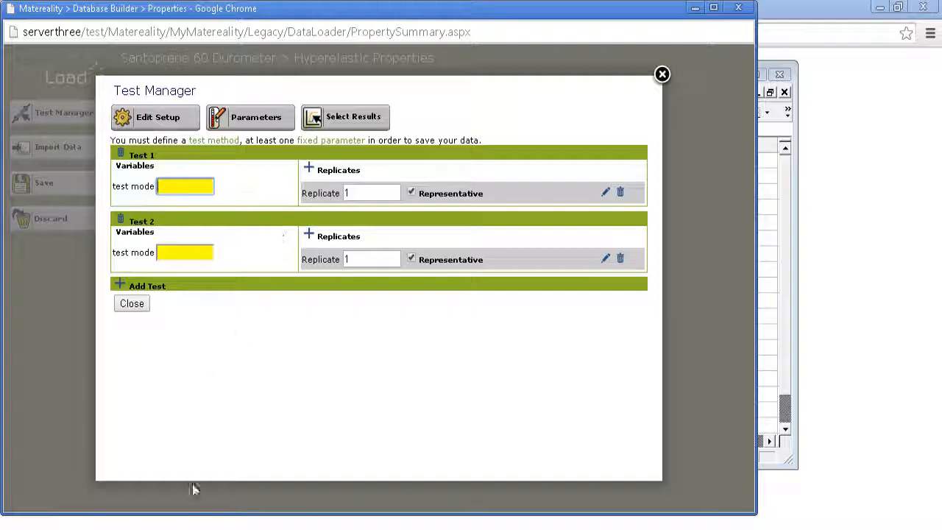
left_click(206, 524)
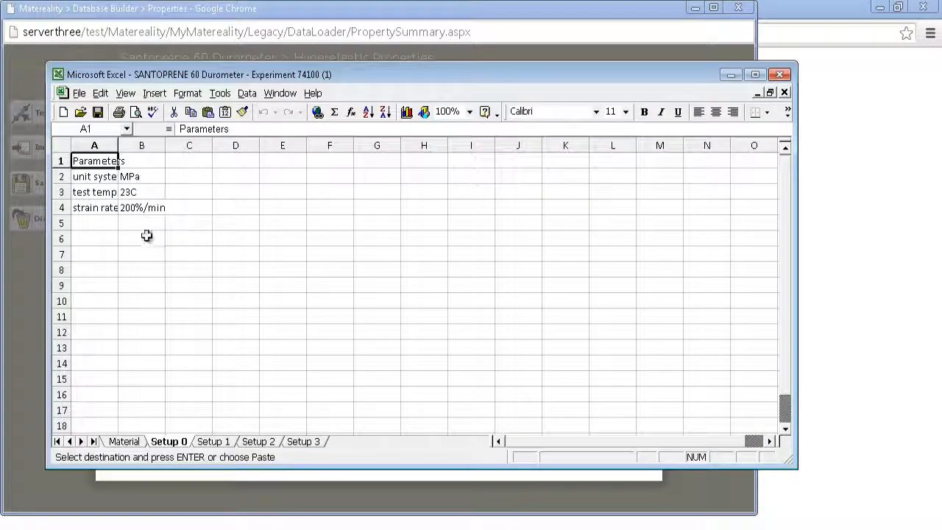
left_click(212, 442)
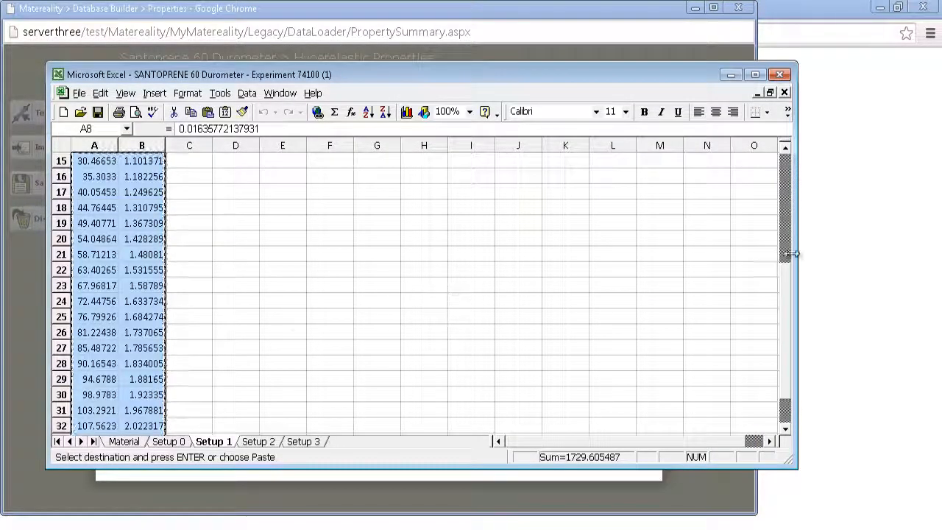
left_click(195, 331)
key("ctrl+Up")
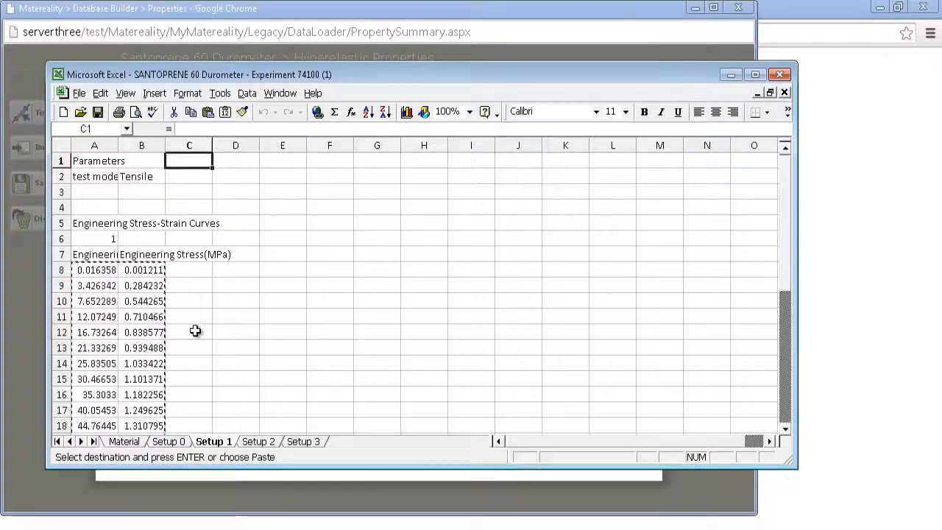
left_click(160, 182)
key("ctrl+c")
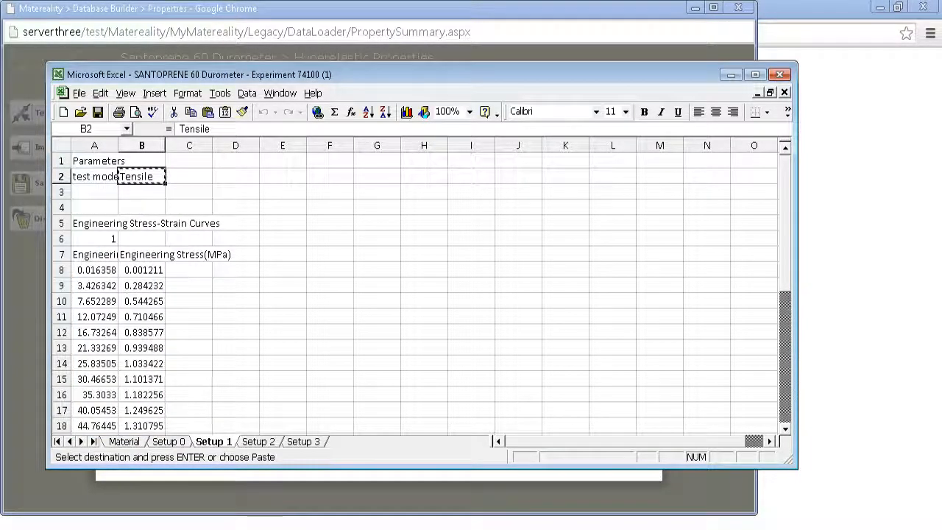
Return to Matereality's Test Manager and paste Tensile as the test mode of Test 1.
left_click(280, 494)
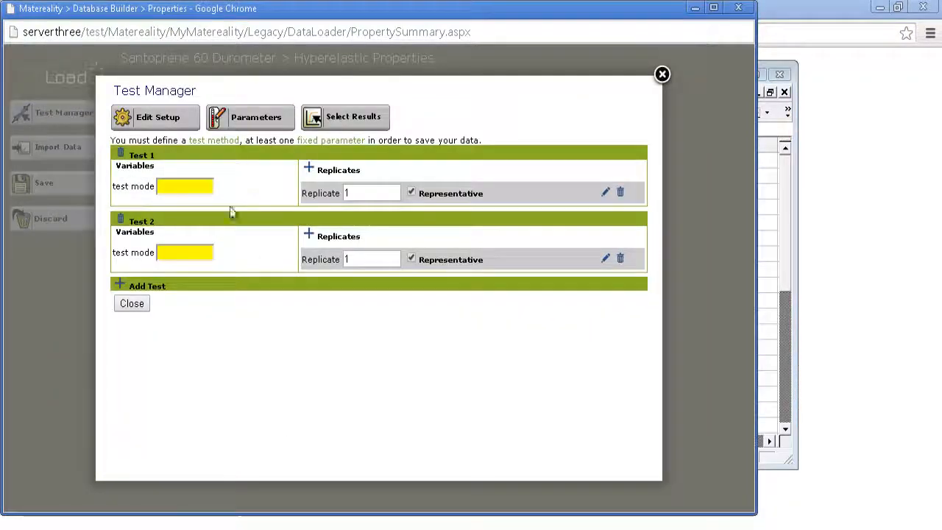
left_click(190, 184)
key("ctrl+v")
Copy the test mode from cell B2 of the Excel workbook's Setup 2 sheet and set Test 2's mode to Biaxial Tensile Properties in Matereality.
left_click(177, 252)
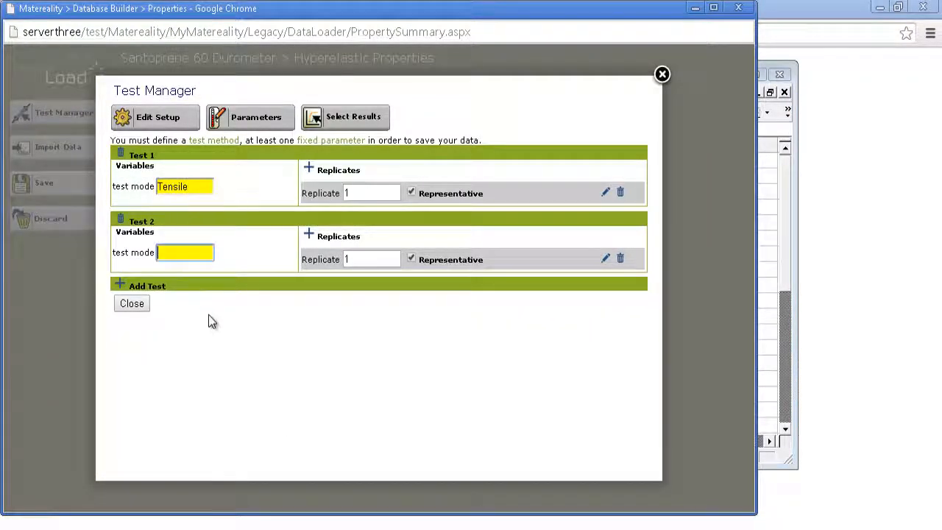
key("alt+Tab")
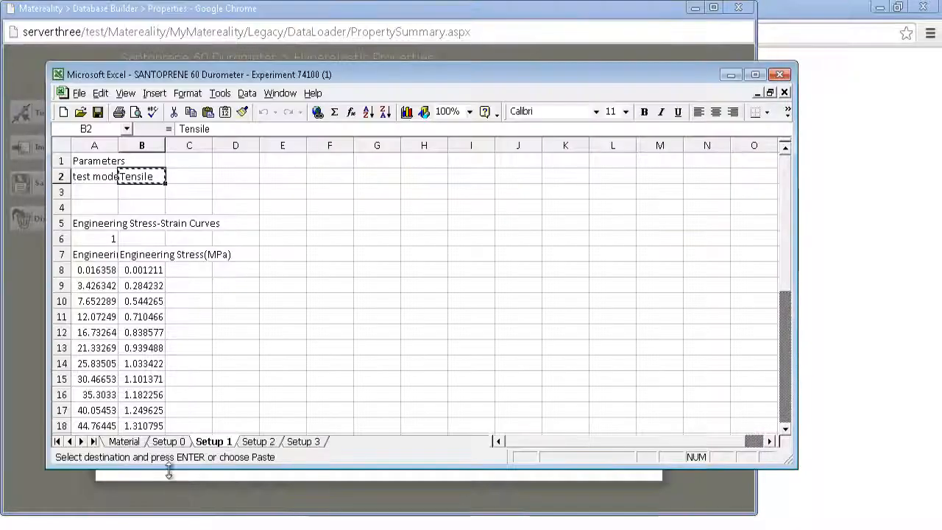
left_click(257, 442)
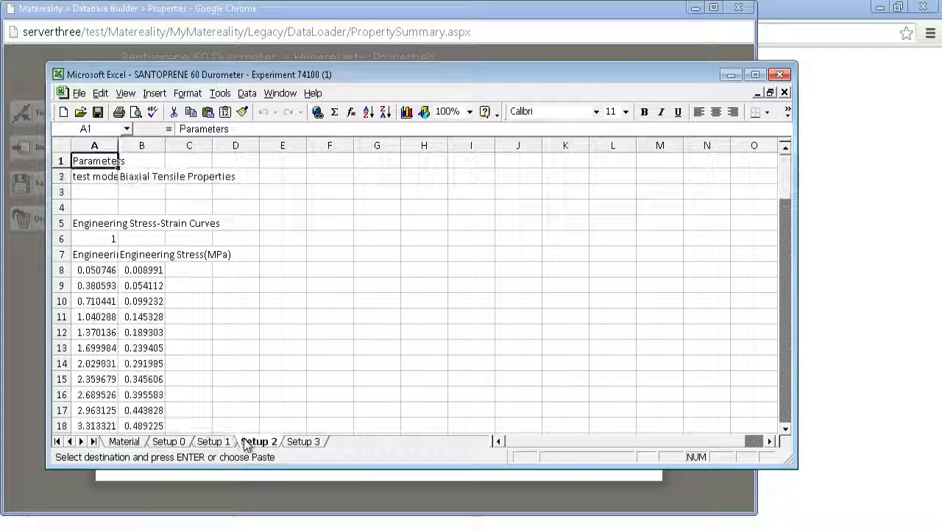
left_click(139, 174)
key("ctrl+c")
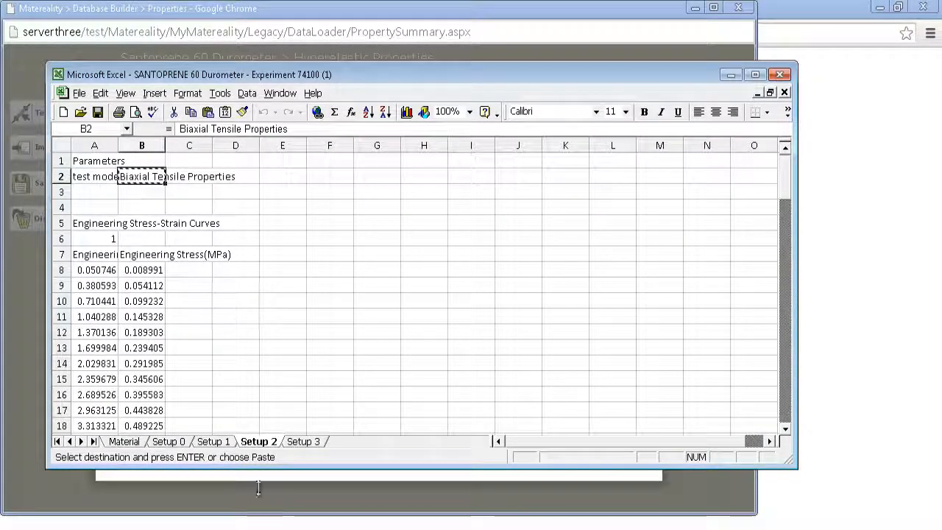
left_click(164, 508)
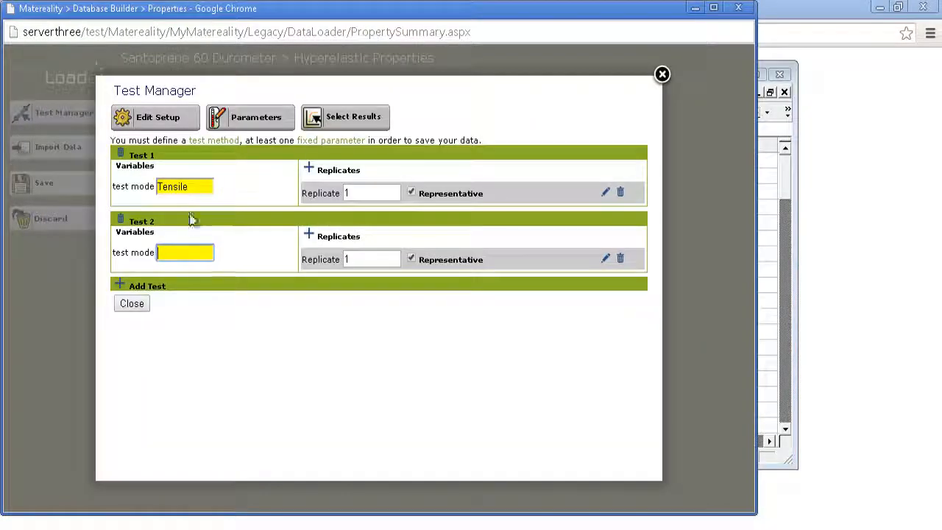
key("ctrl+v")
Open the stress-strain curve editor for Test 2's Replicate 1, then copy cells A8:B107 from the Setup 2 sheet in Excel.
left_click(605, 258)
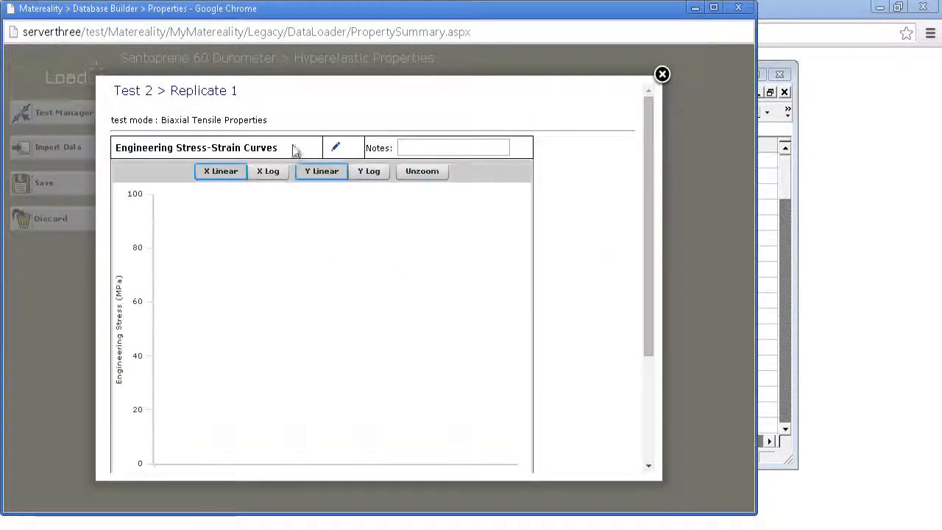
left_click(335, 148)
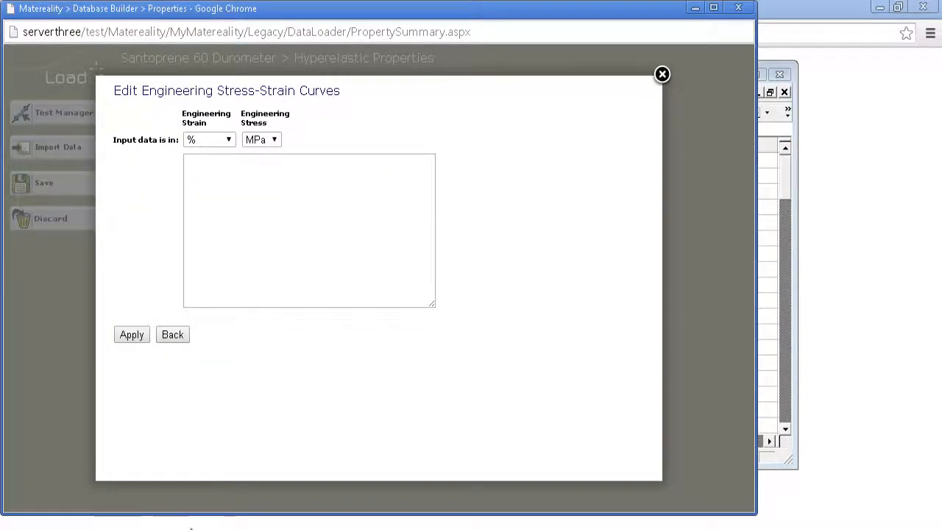
left_click(190, 527)
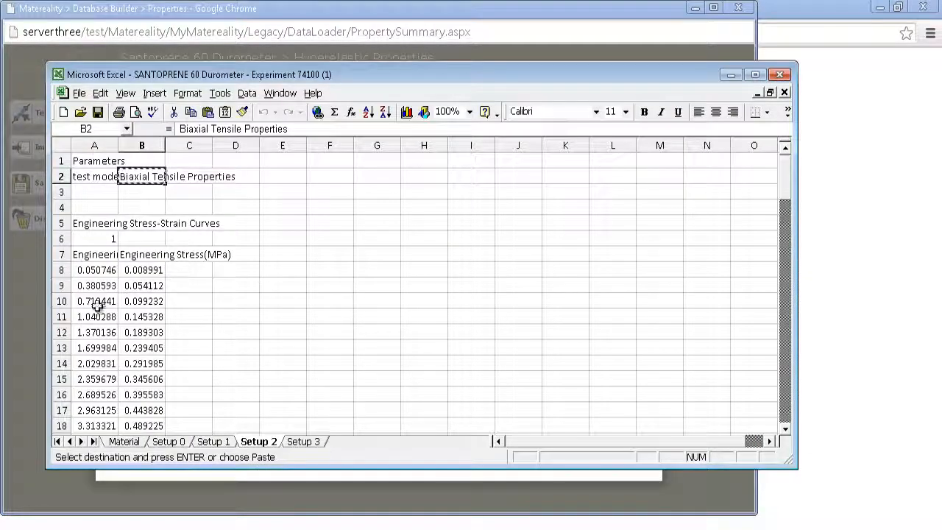
left_click_drag(93, 270, 122, 270)
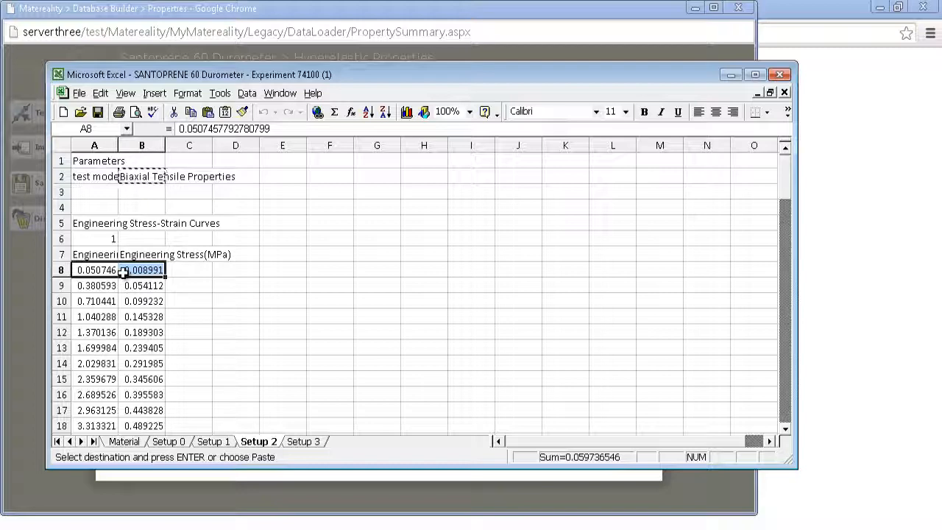
key("ctrl+shift+Down")
key("ctrl+c")
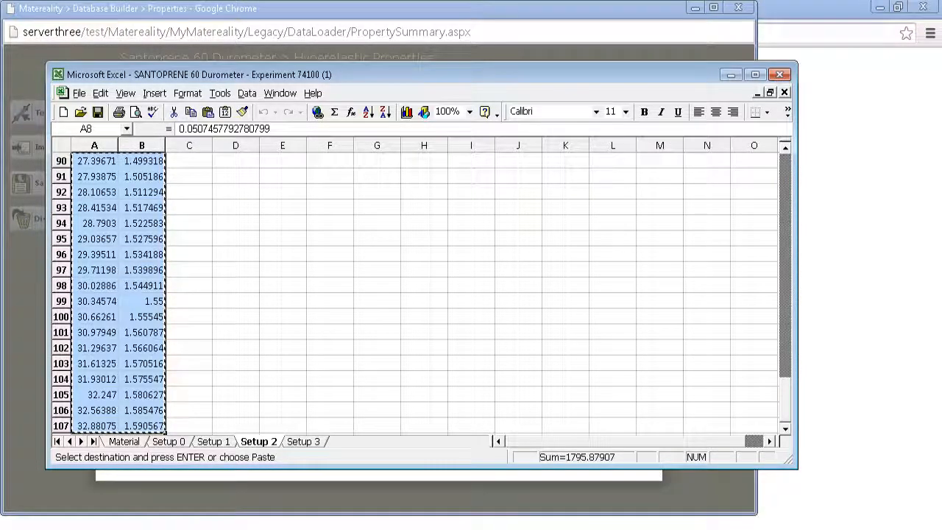
Return to Matereality, paste the biaxial strain and stress data in % and MPa, apply it and close Test 2's replicate.
key("alt+Tab")
left_click(243, 168)
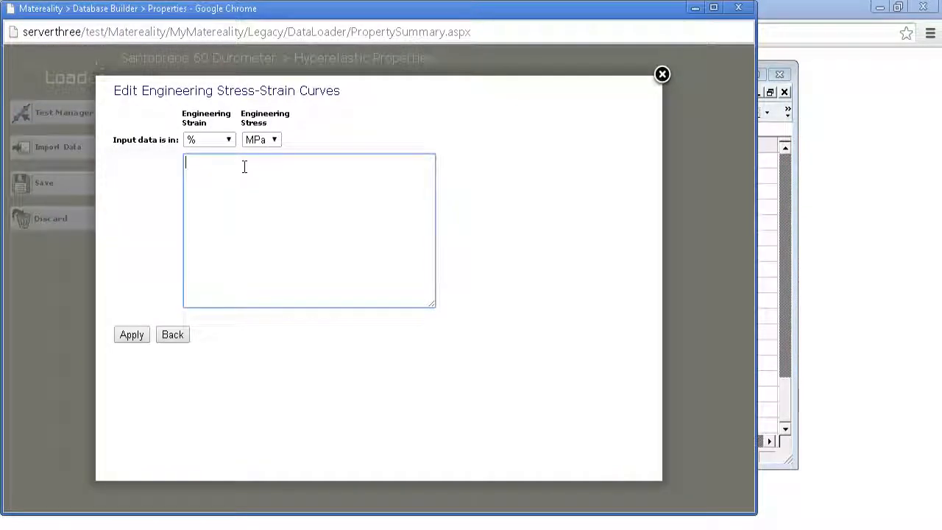
key("ctrl+v")
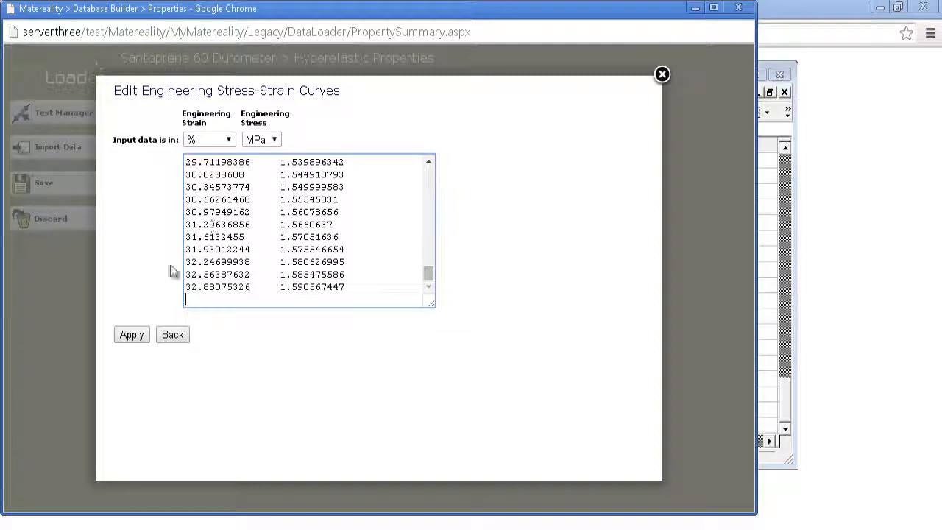
left_click(131, 336)
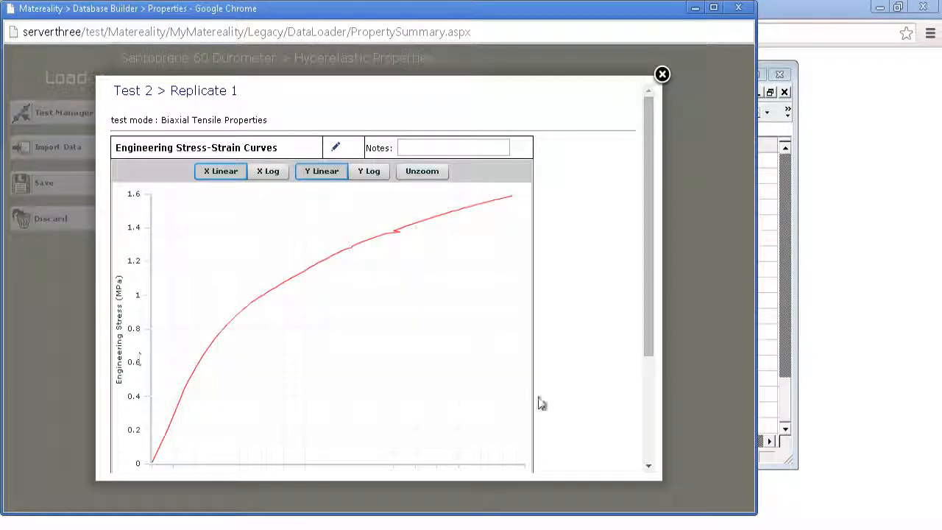
scroll(649, 447, "down", 3)
left_click(140, 464)
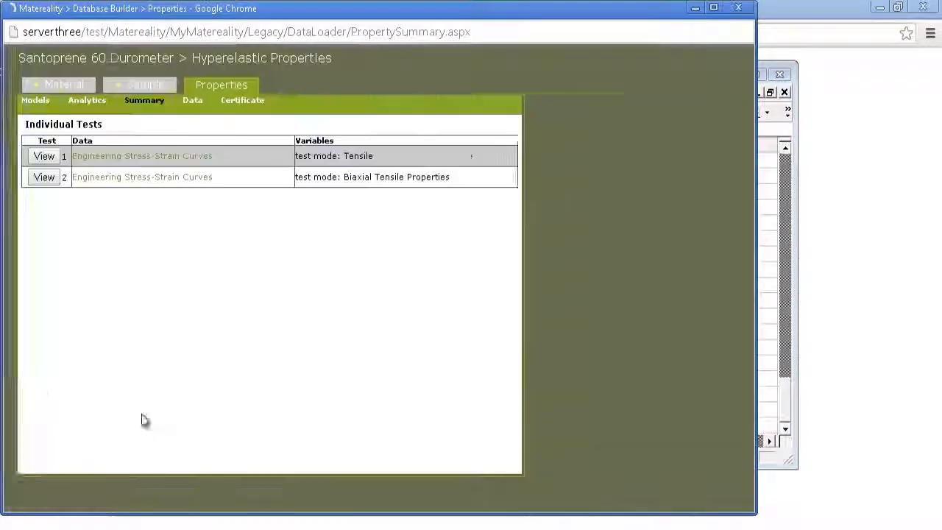
Add a third test in the Test Manager and set its test mode to Planar, copied from cell B2 of Excel's Setup 3 sheet.
left_click(37, 118)
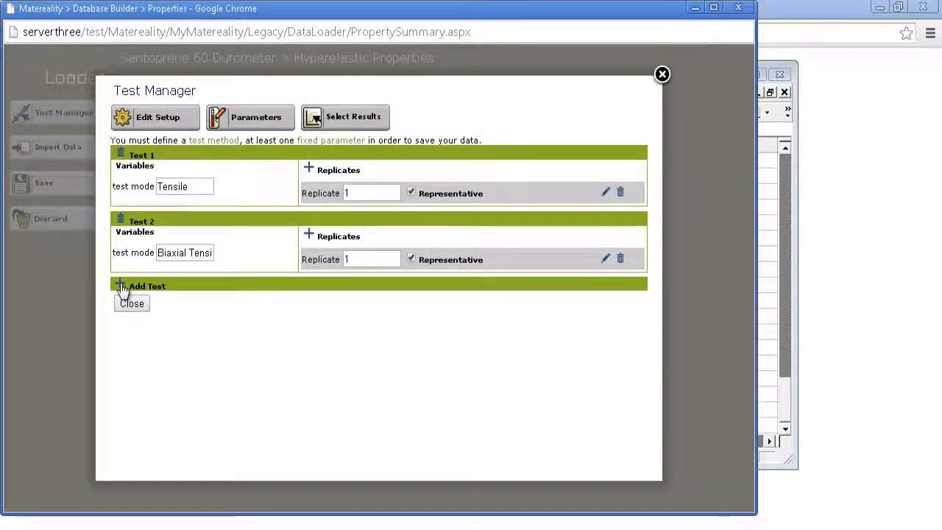
left_click(122, 290)
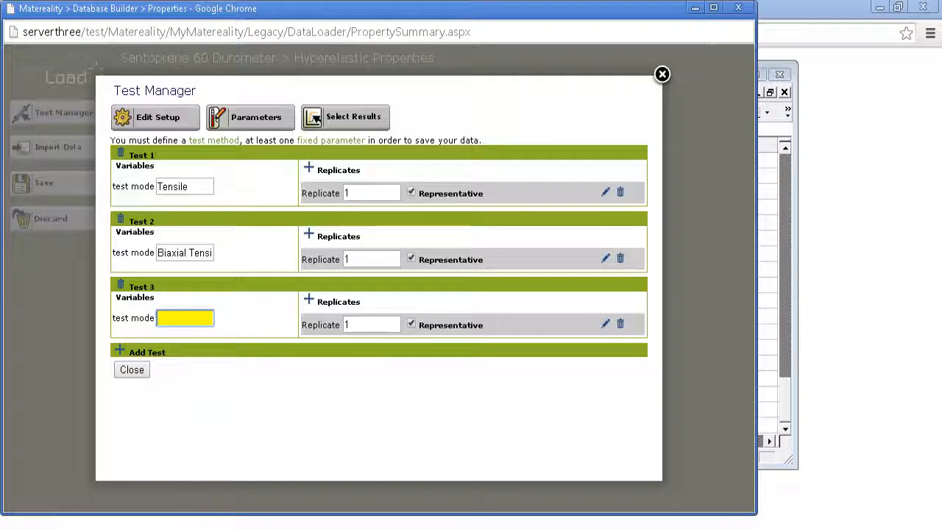
left_click(184, 528)
left_click(296, 444)
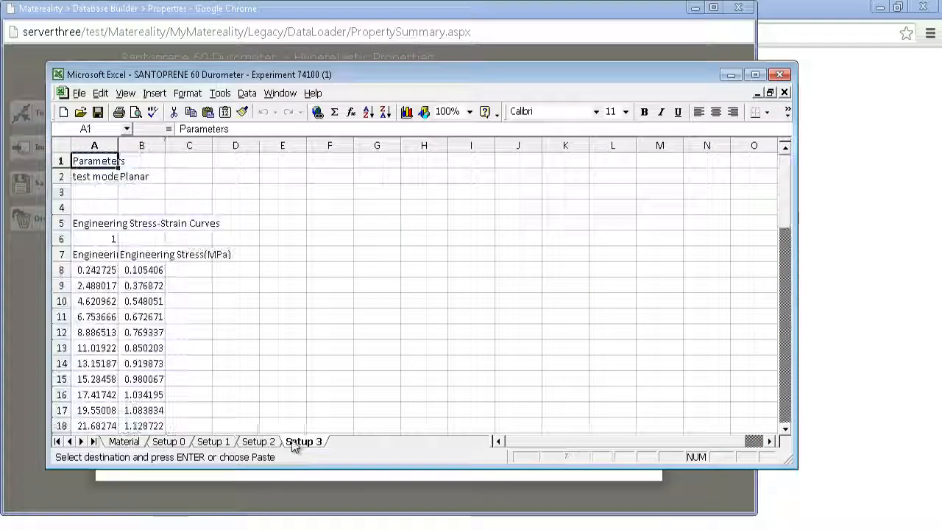
left_click(141, 179)
key("ctrl+c")
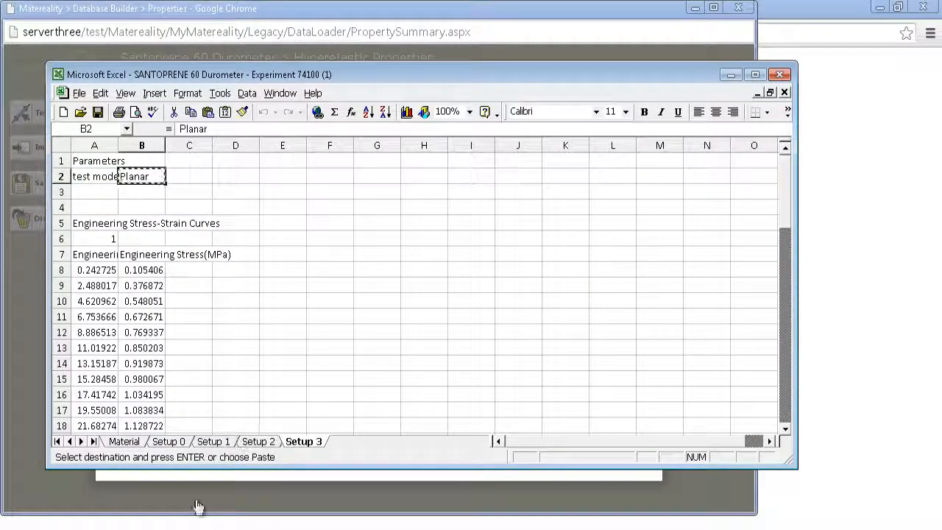
left_click(201, 477)
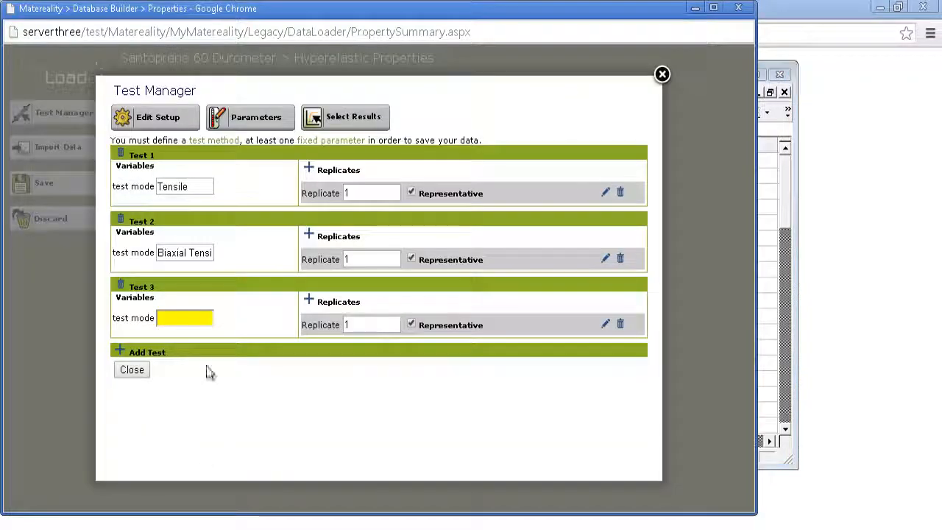
left_click(187, 311)
key("ctrl+v")
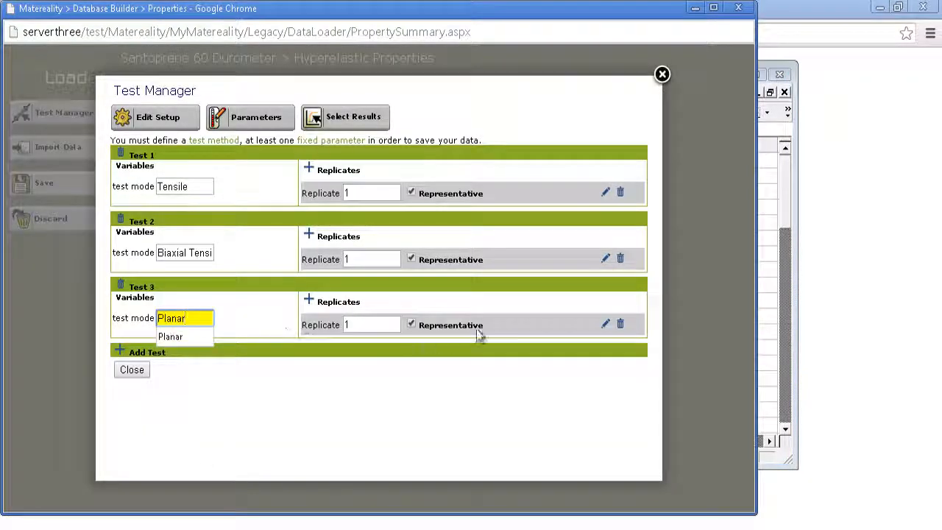
Open the stress-strain curve editor for Test 3's Replicate 1, then copy cells A8:B65 from the Setup 3 sheet in Excel.
left_click(606, 325)
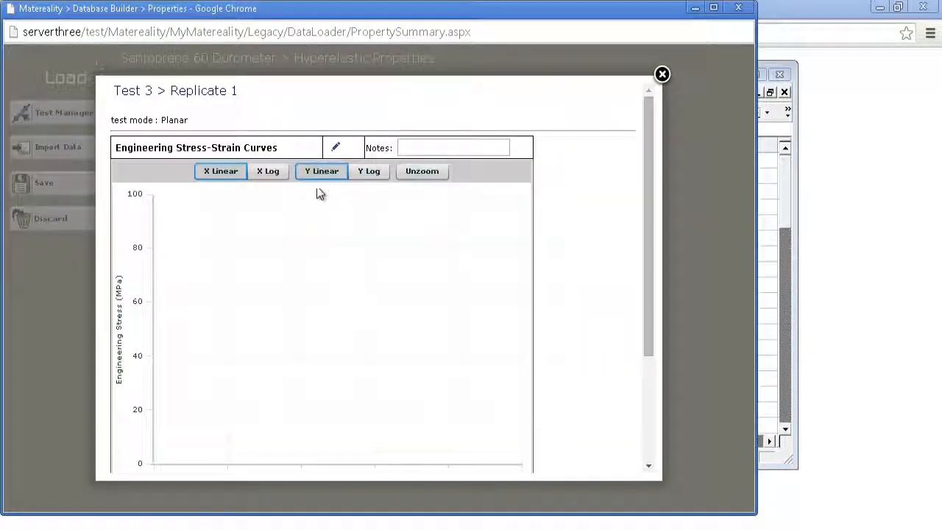
left_click(339, 156)
left_click(270, 174)
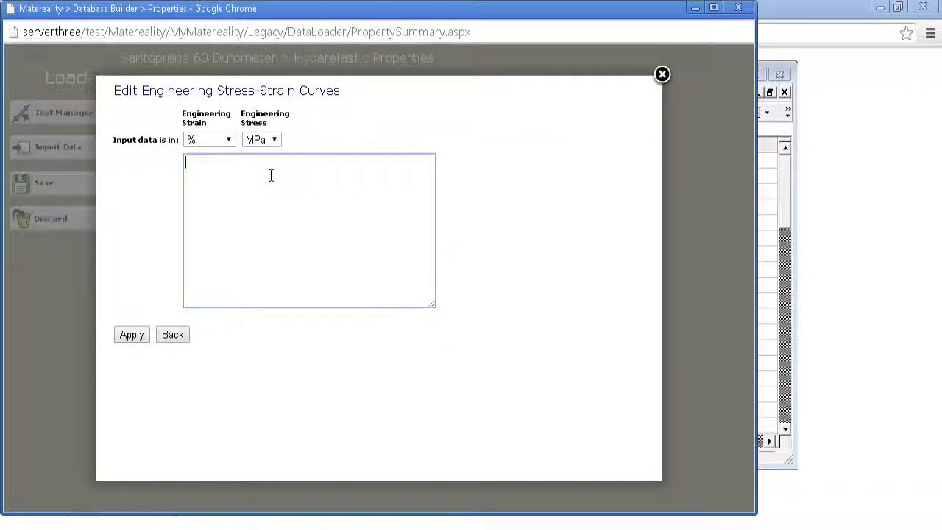
key("alt+Tab")
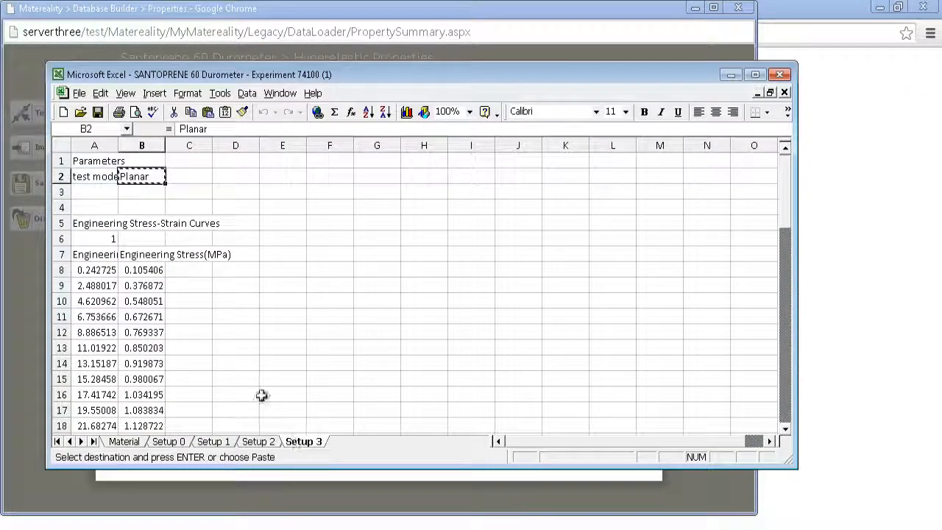
left_click_drag(109, 275, 126, 285)
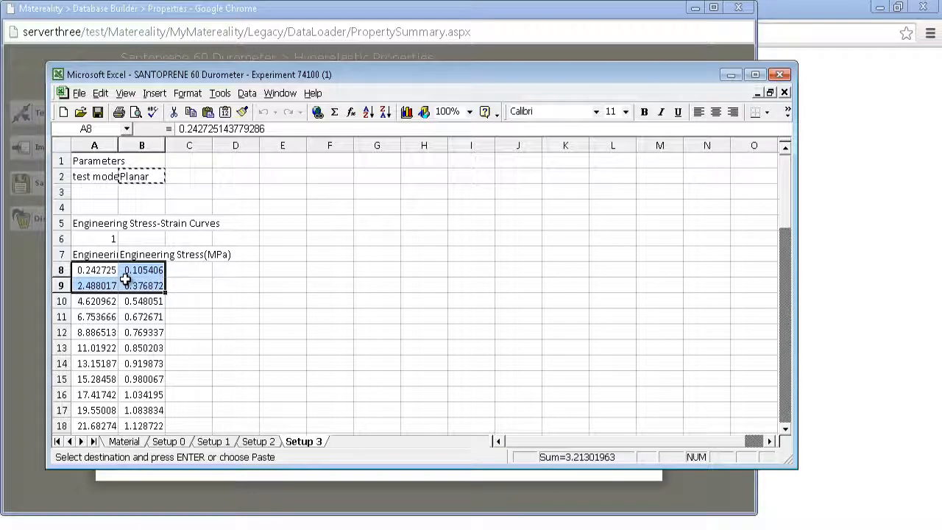
key("ctrl+shift+Down")
key("ctrl+c")
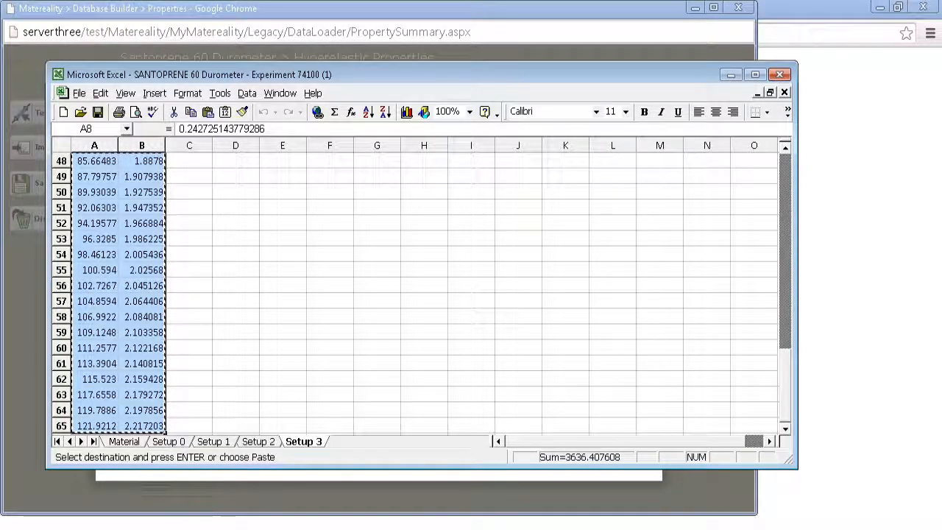
Return to Matereality, paste the planar strain and stress data in % and MPa, apply it and close Test 3's replicate.
left_click(212, 477)
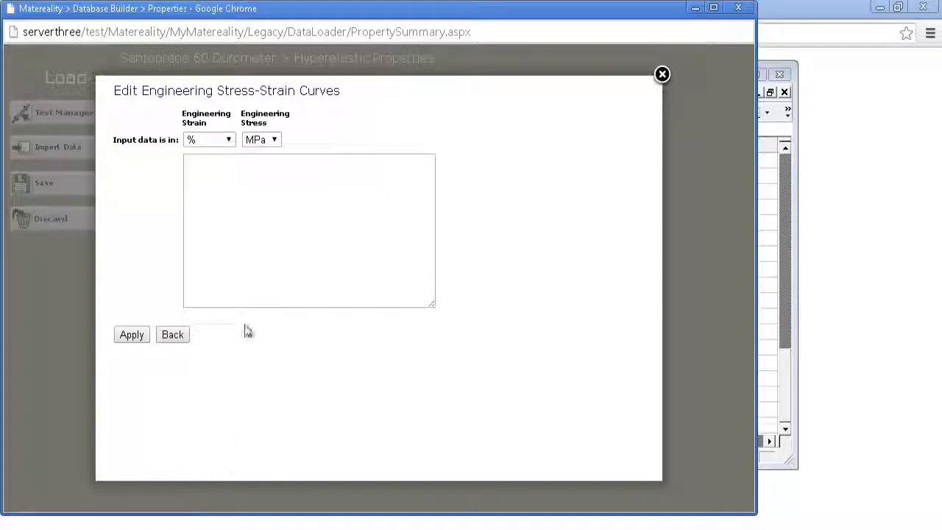
left_click(227, 193)
key("ctrl+v")
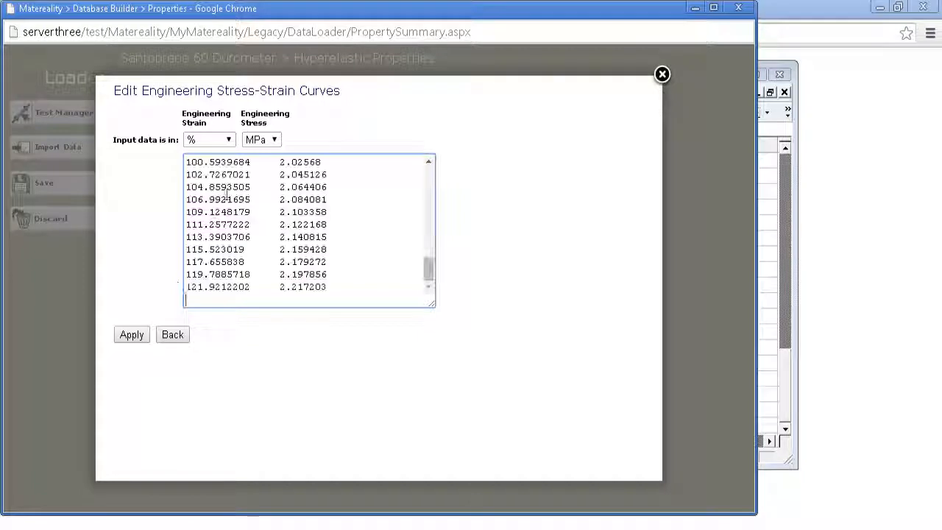
left_click(132, 337)
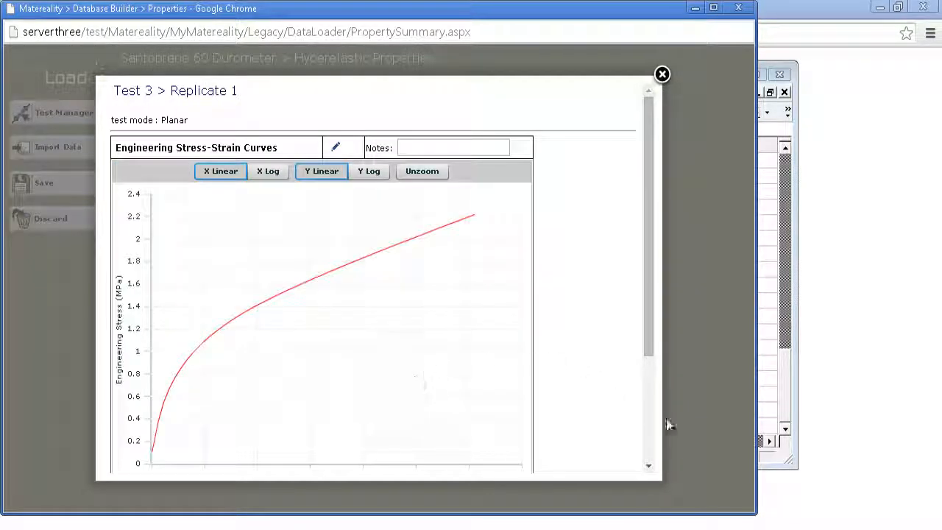
scroll(652, 421, "down", 3)
left_click(132, 466)
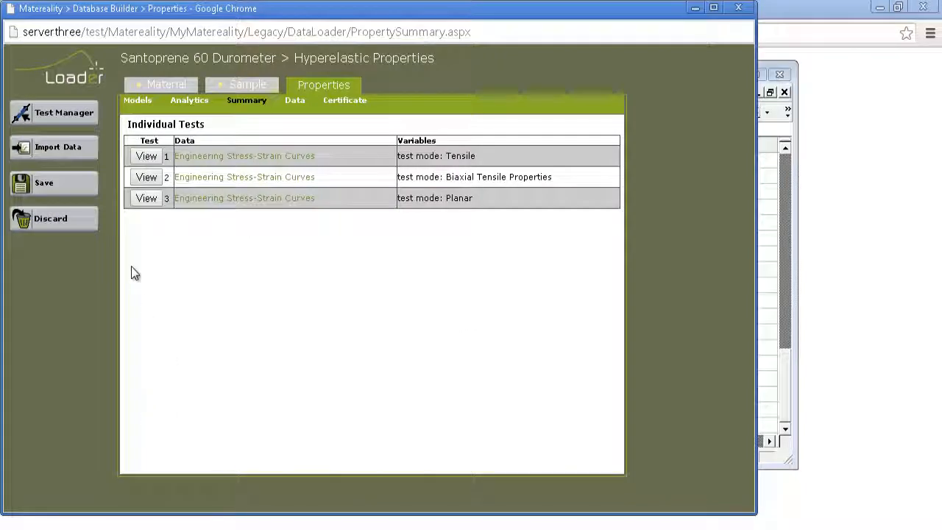
Save the hyperelastic property data, minimize the Excel workbook and reload the Materials Information page.
left_click(67, 189)
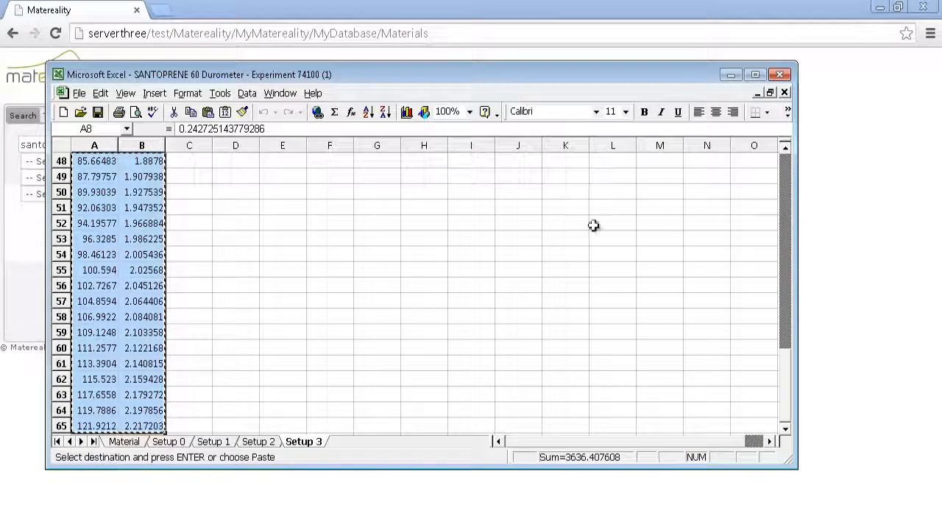
left_click(731, 74)
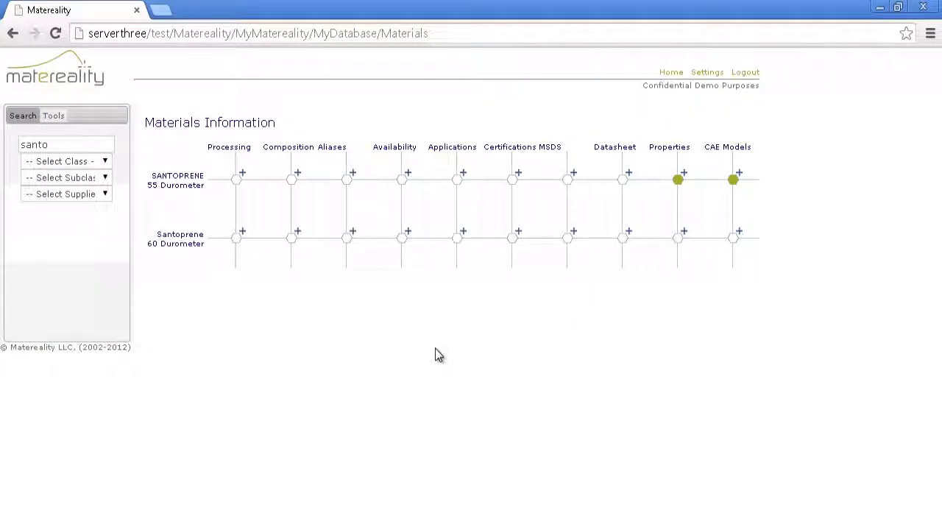
left_click(53, 35)
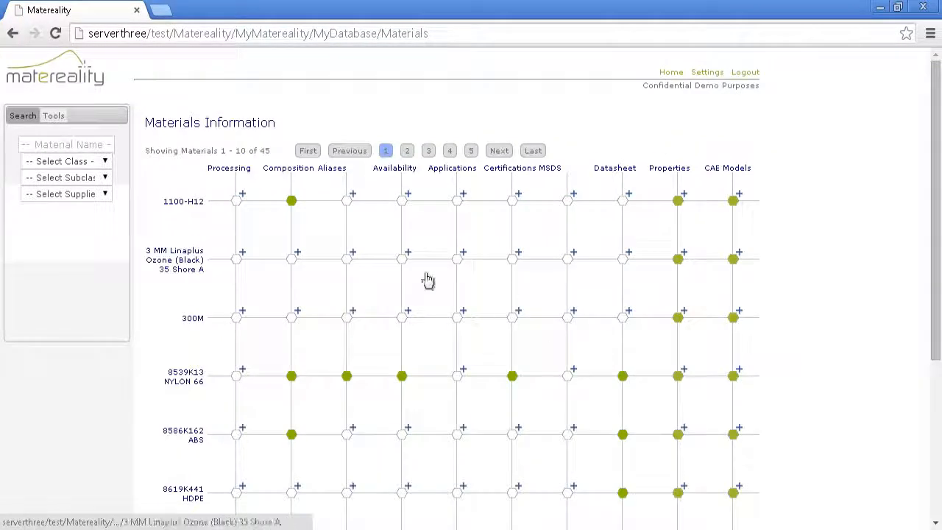
View the Santoprene 60 Durometer hyperelastic record from the last page of unpublished properties in My Database.
left_click(35, 83)
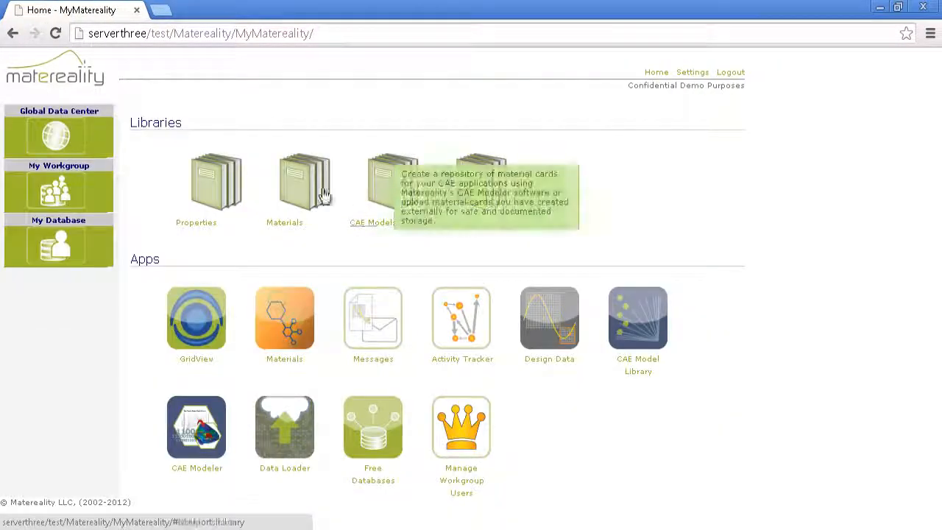
left_click(210, 190)
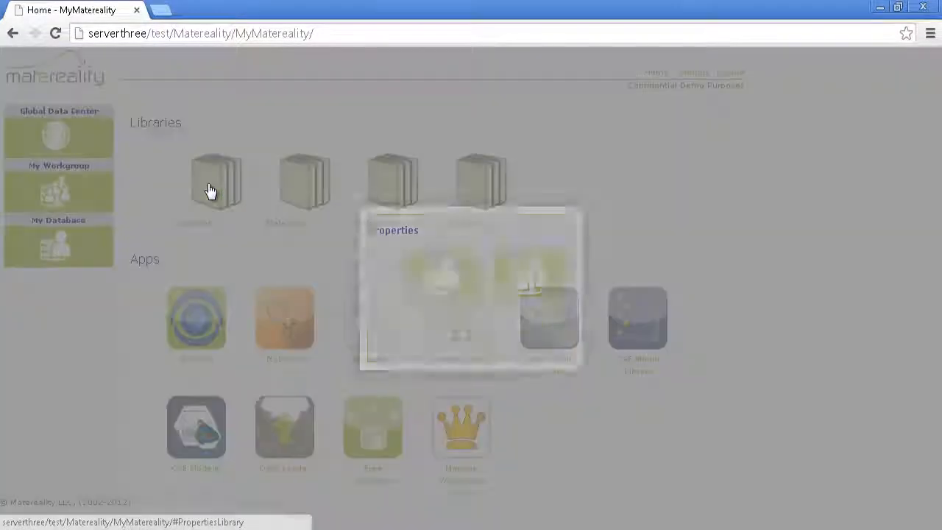
left_click(446, 280)
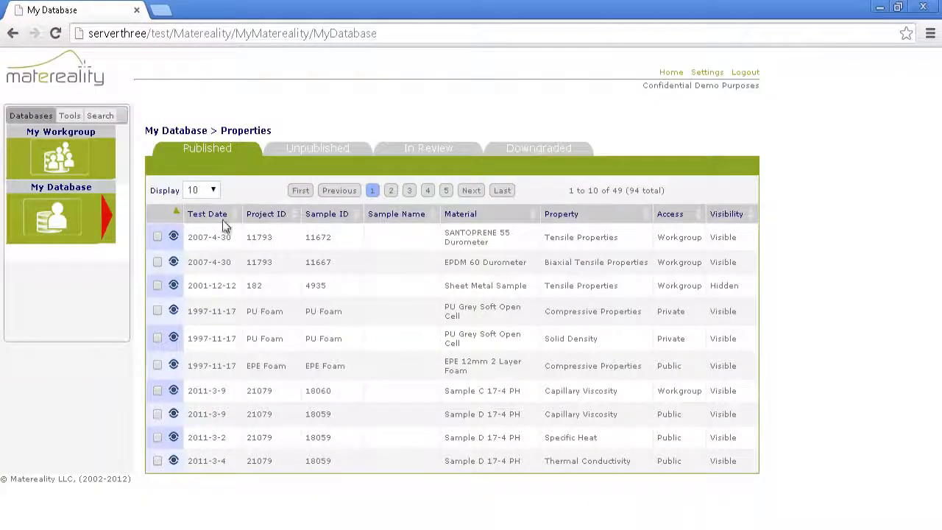
left_click(318, 150)
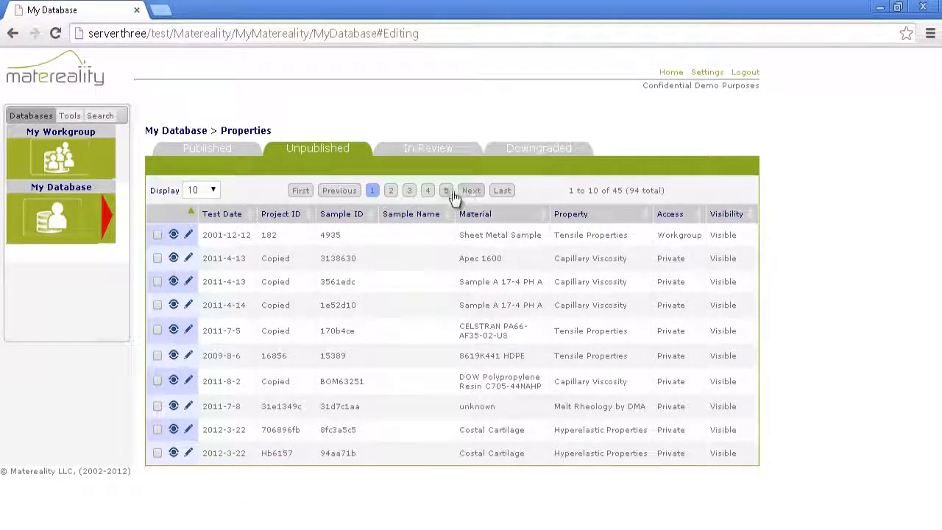
left_click(498, 193)
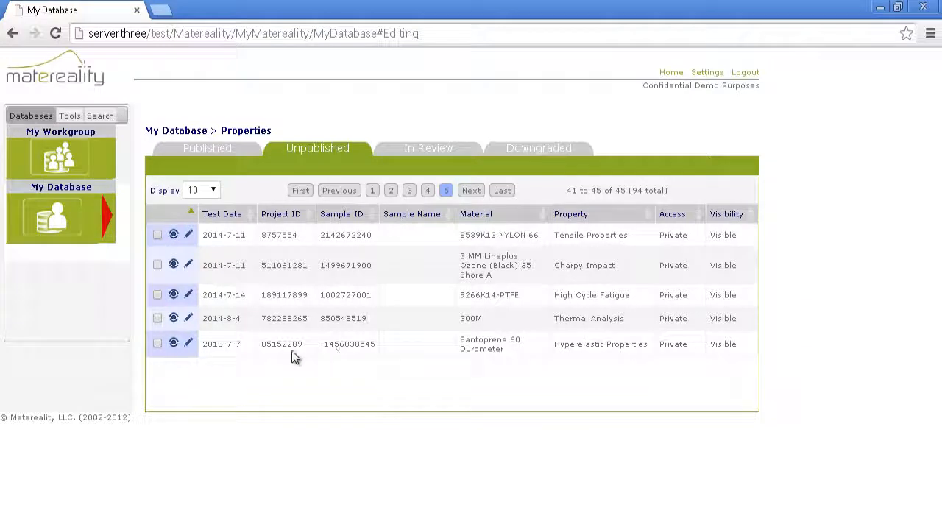
left_click(173, 344)
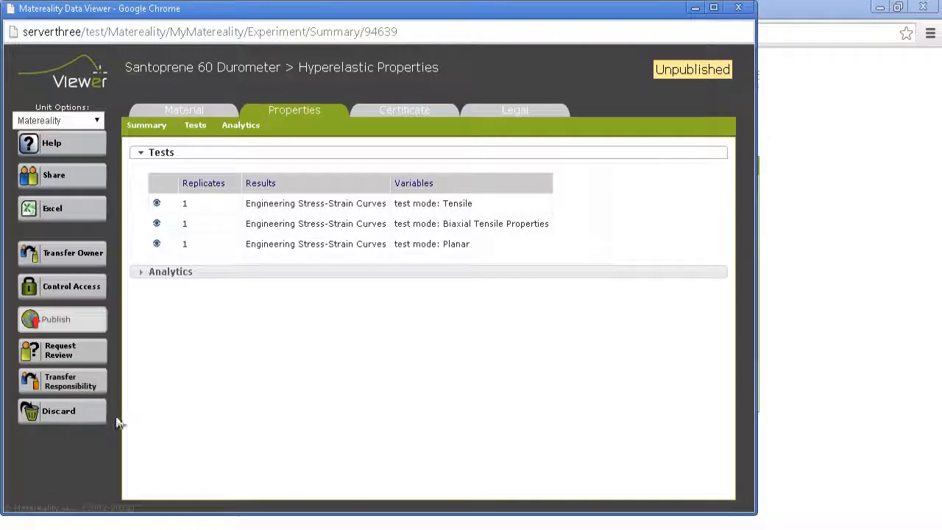